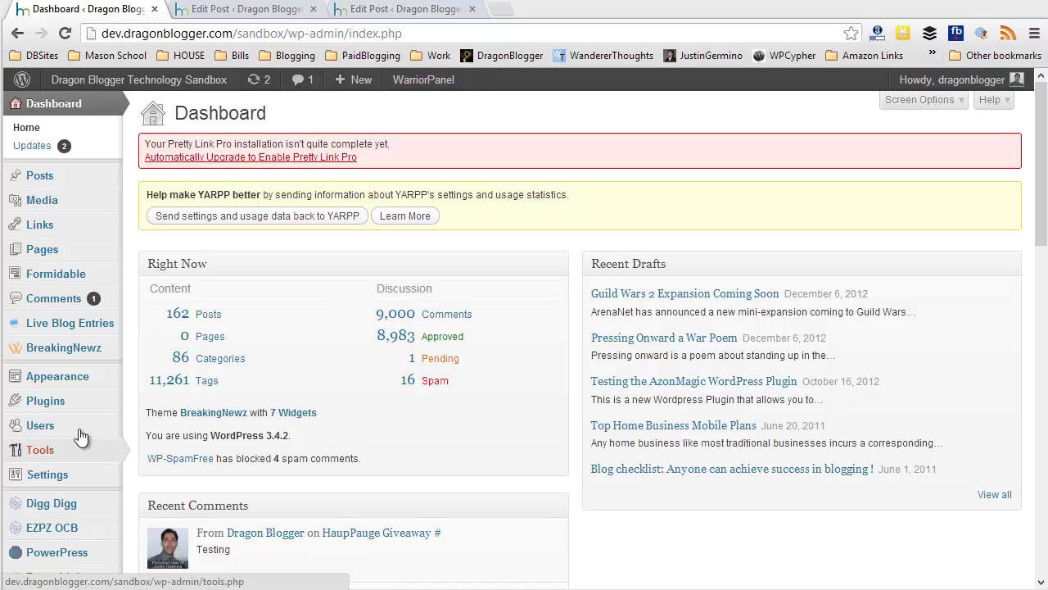
Step: Open the form for installing a new plugin by uploading a .zip file
mouse_move(57, 407)
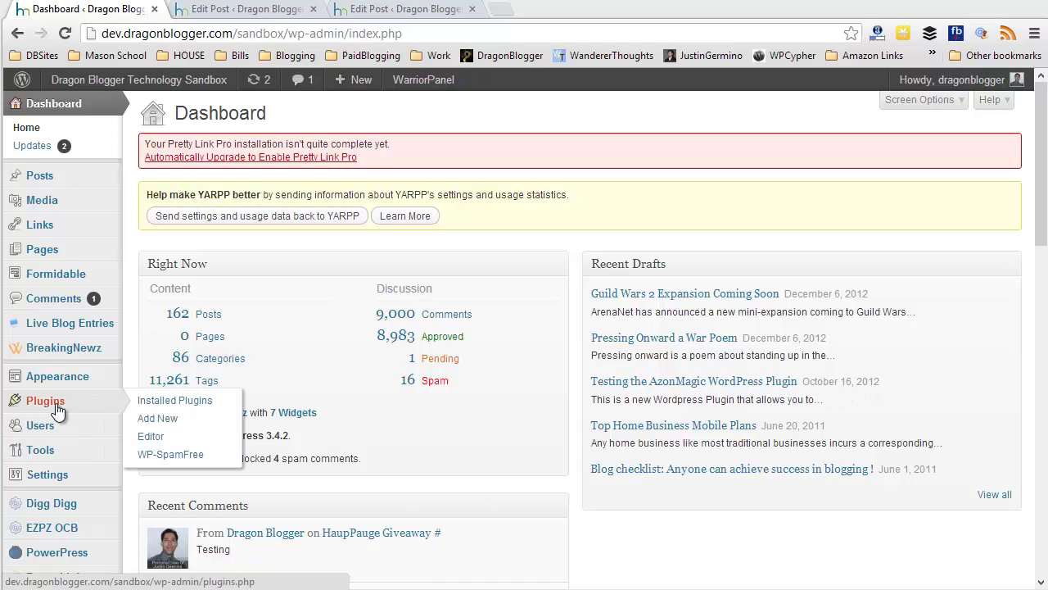
click(173, 422)
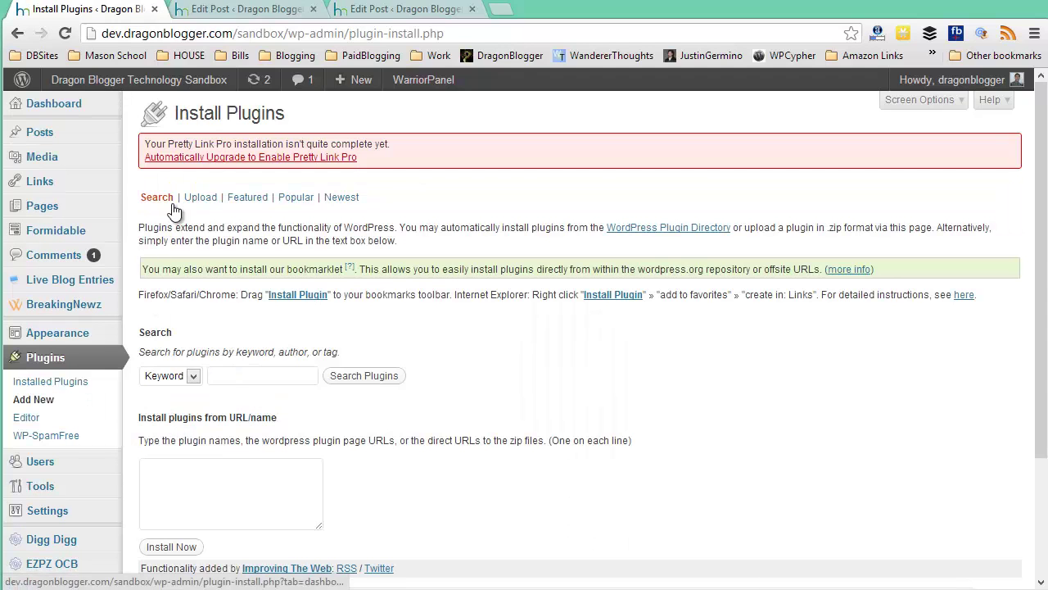
click(201, 202)
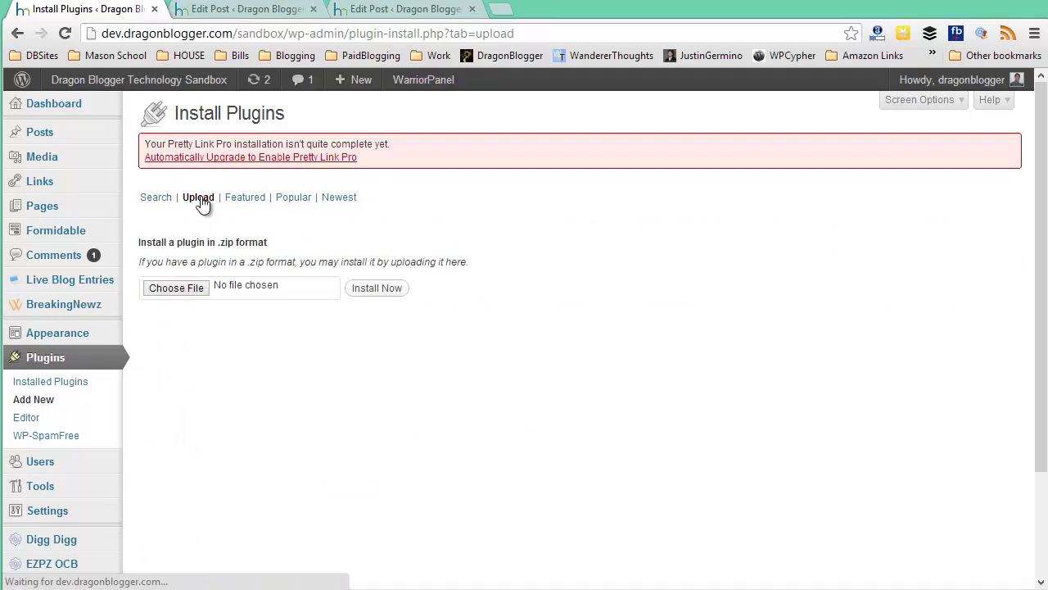
Step: Choose azonpostimages.zip from the AzonPostImages folder, inside Wordpress plugins in Downloads, as the plugin file to upload
click(172, 287)
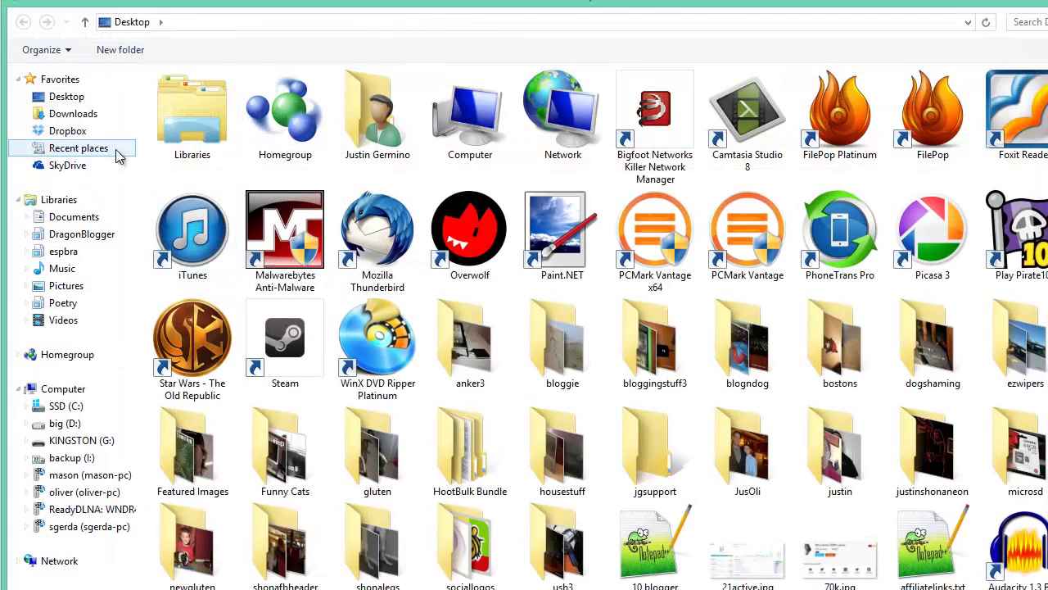
click(94, 113)
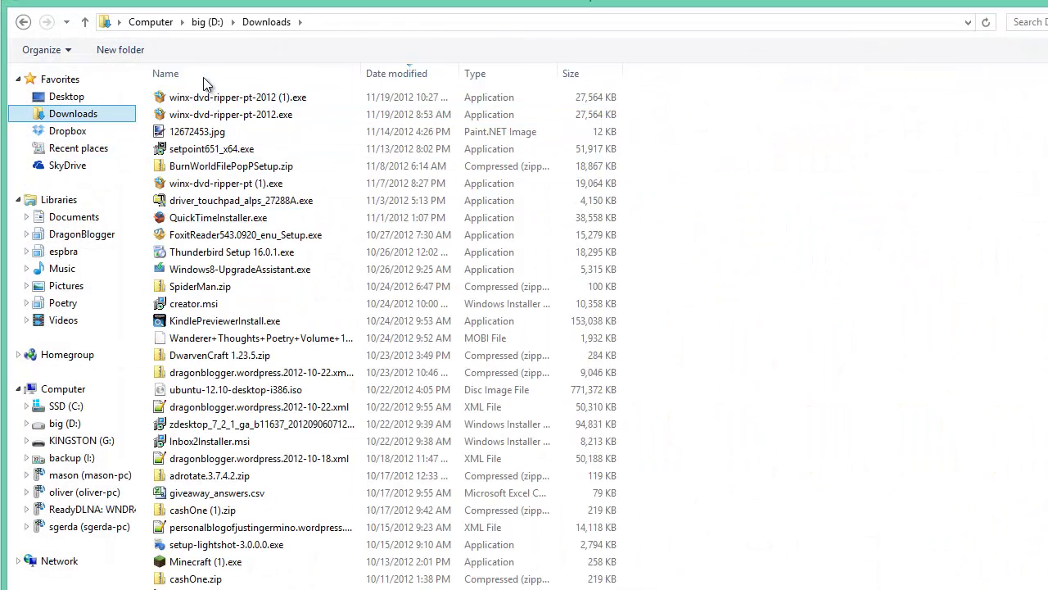
click(205, 72)
click(231, 326)
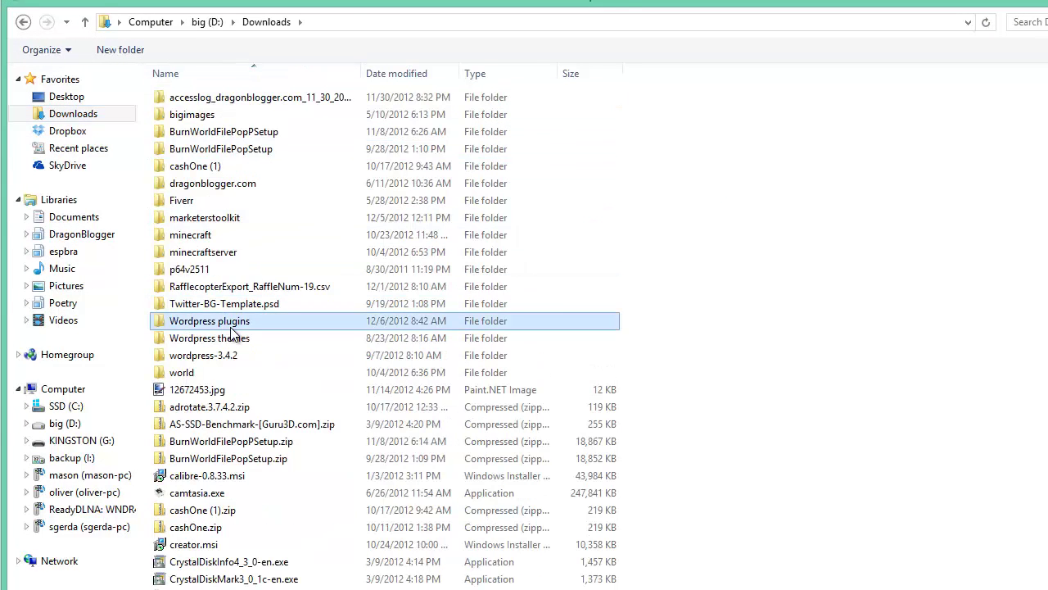
double_click(231, 327)
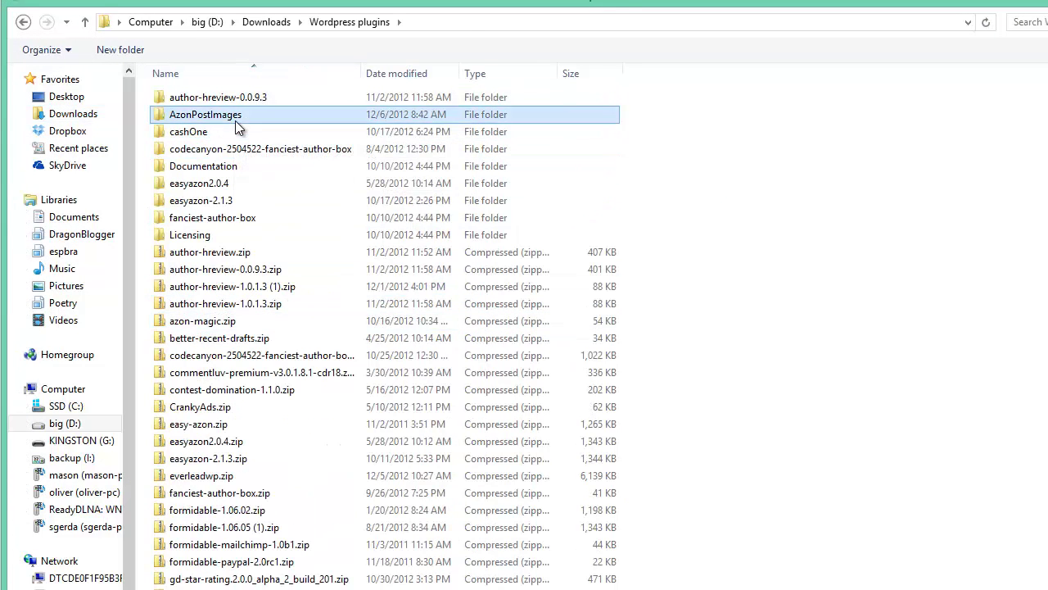
double_click(235, 115)
click(222, 100)
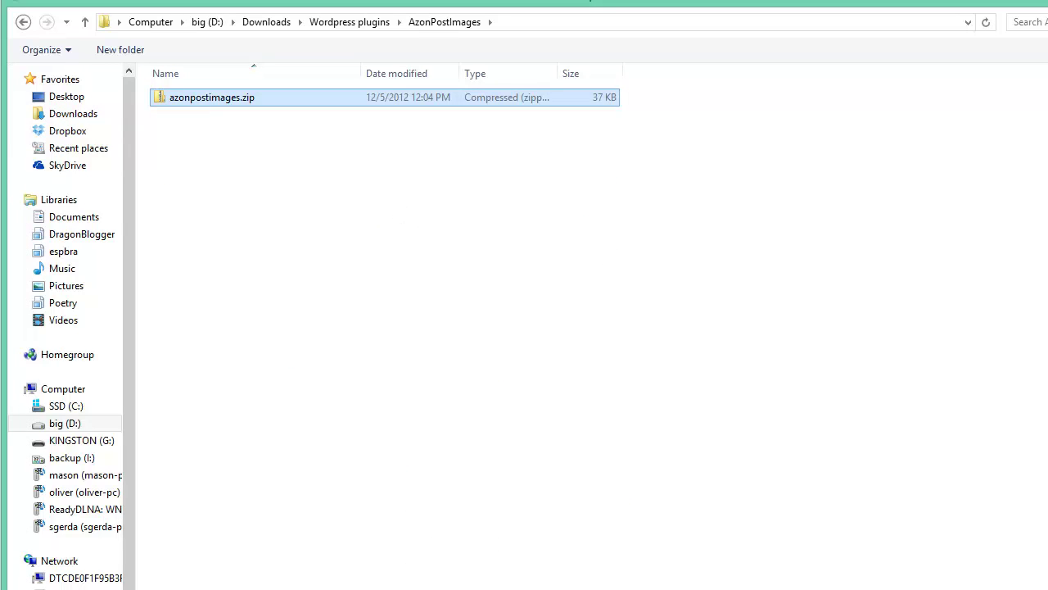
key(Return)
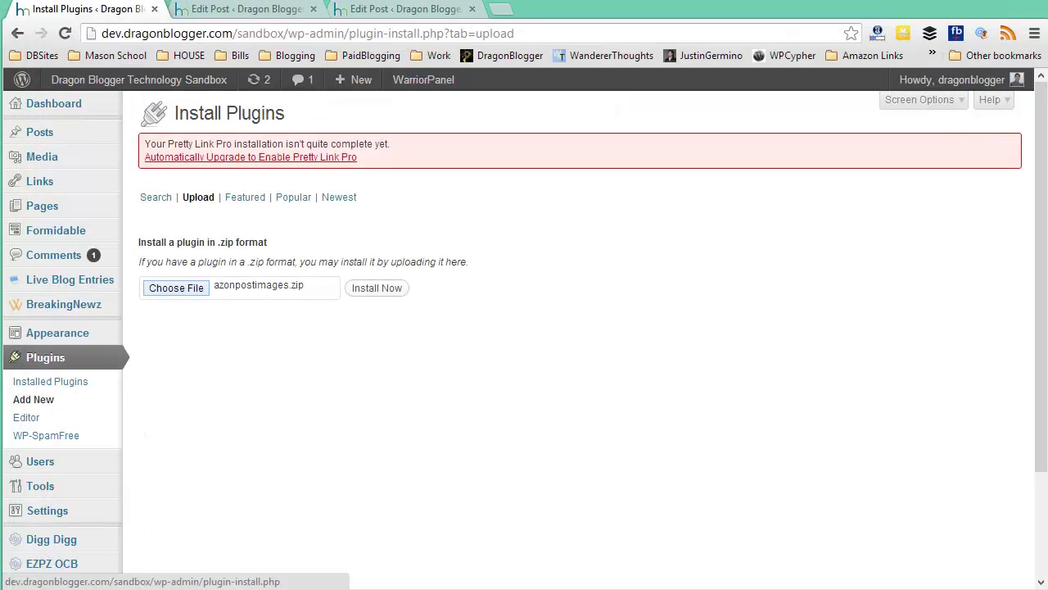
Step: Install the uploaded azonpostimages.zip plugin and activate it
click(378, 295)
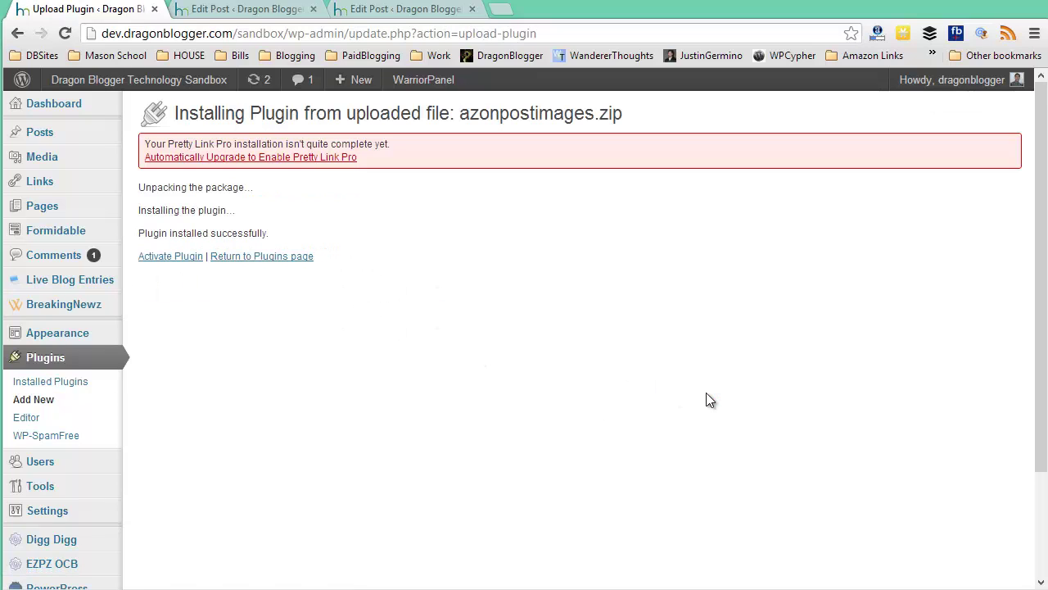
click(170, 260)
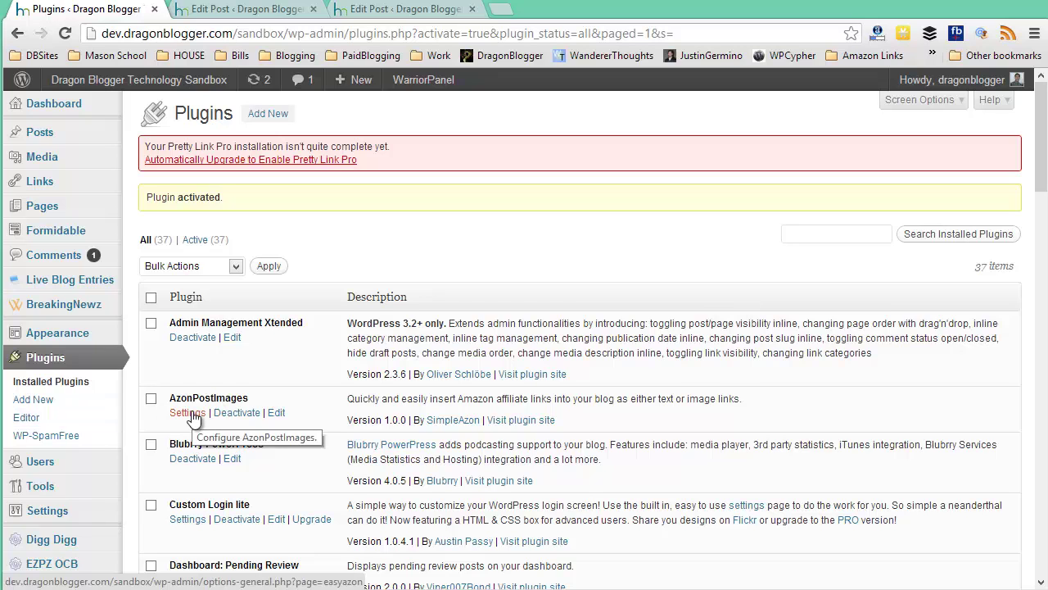
Step: Open the settings page of the AzonPostImages plugin
scroll(194, 418, down, 2)
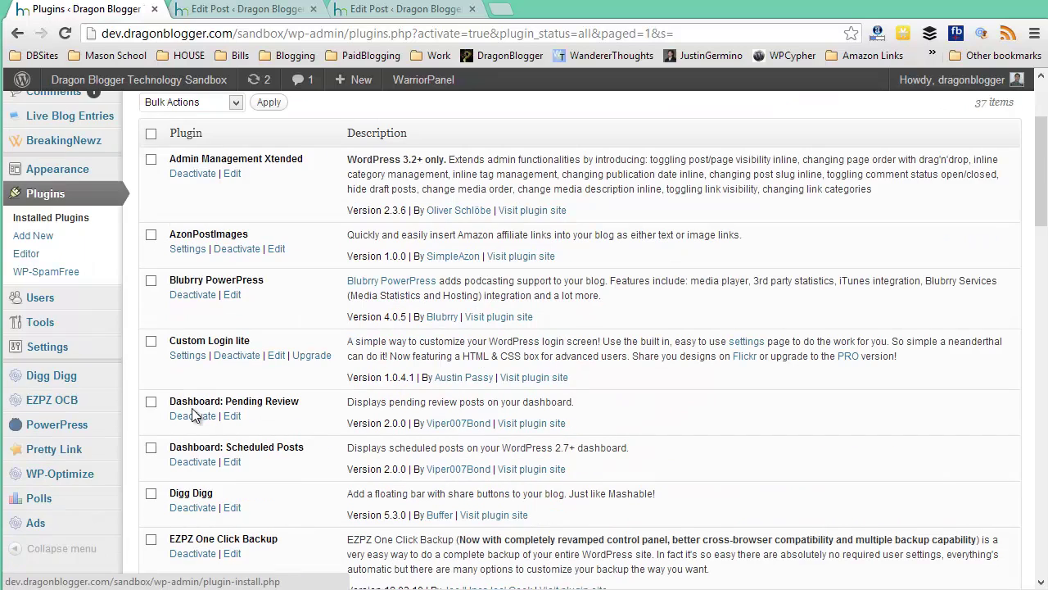
mouse_move(20, 346)
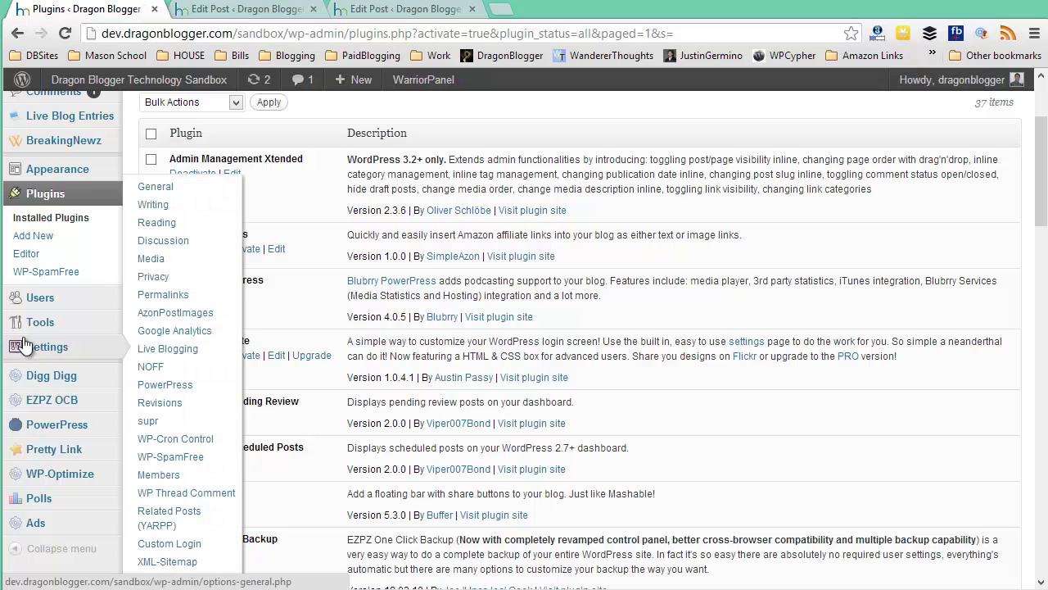
click(179, 317)
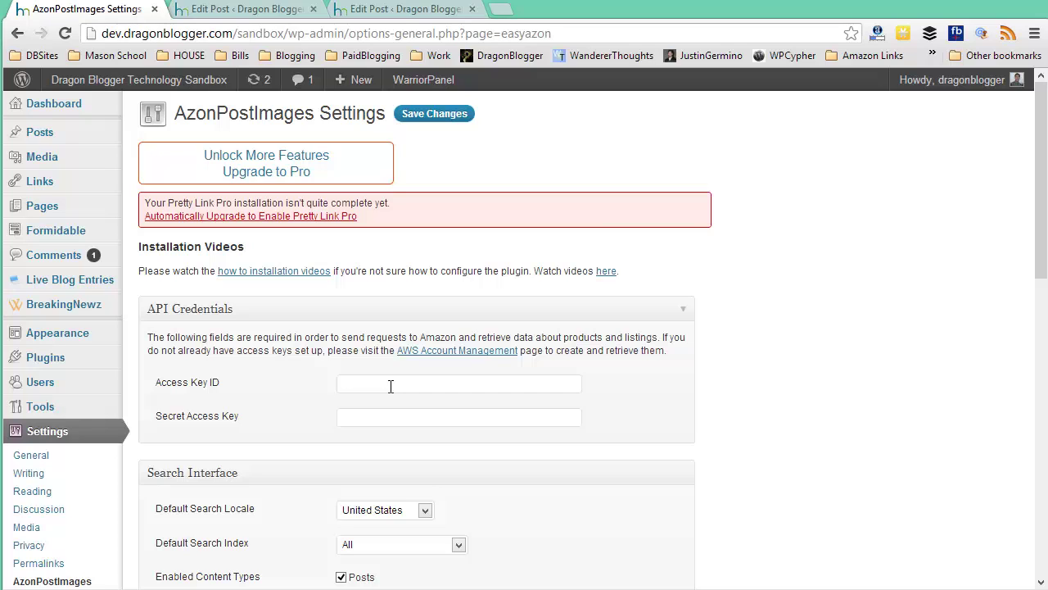
Step: Open the AWS Account Management page from the API Credentials section and sign in as a returning user with the prefilled credentials
click(440, 353)
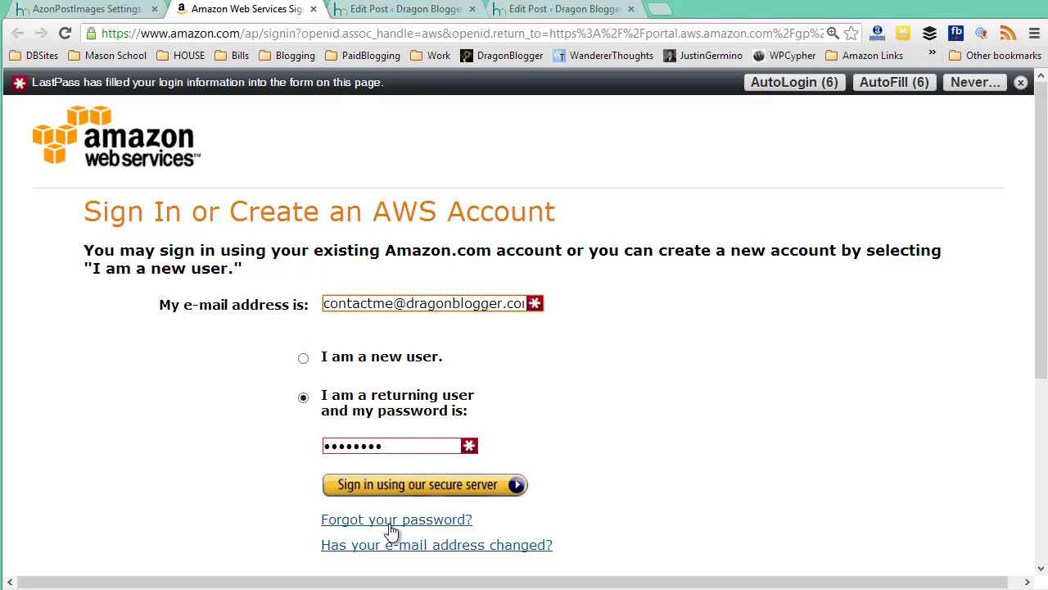
click(424, 485)
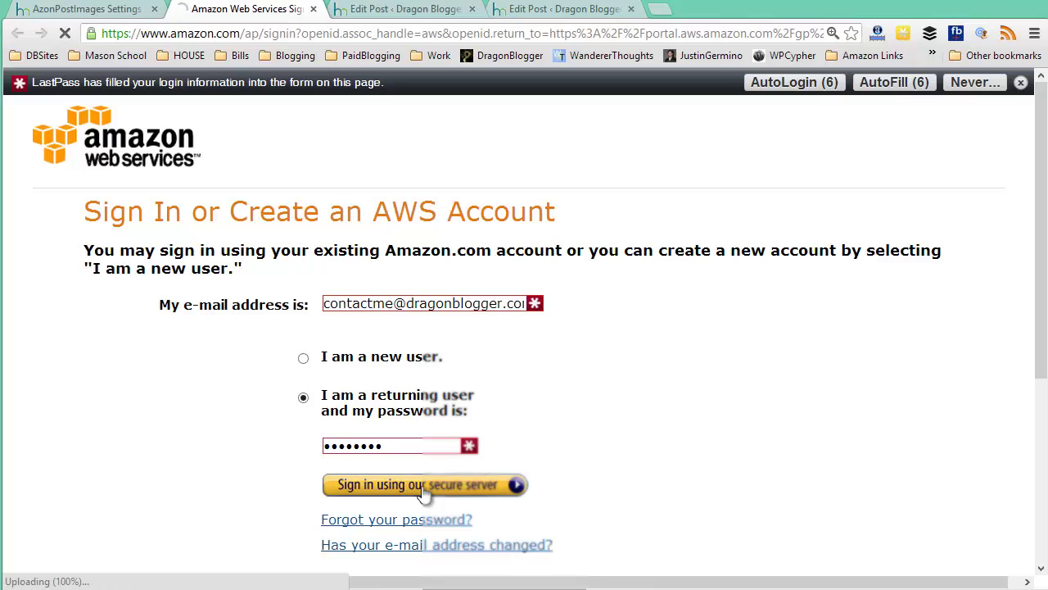
Step: Copy the AWS access key ID created July 25, 2011 into the Access Key ID field of the AzonPostImages settings
scroll(422, 495, down, 2)
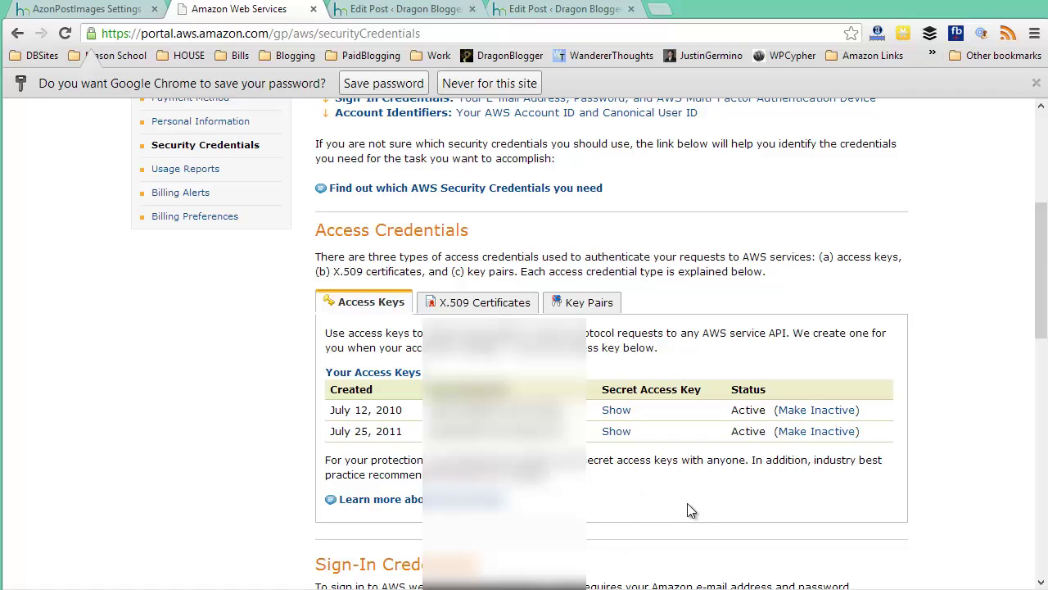
scroll(687, 503, down, 1)
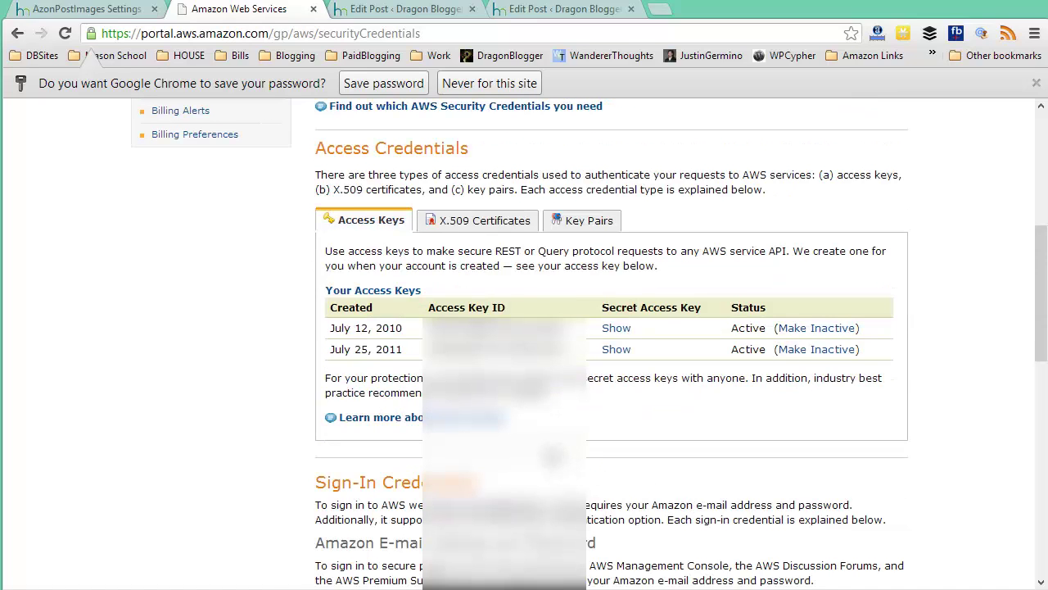
double_click(495, 349)
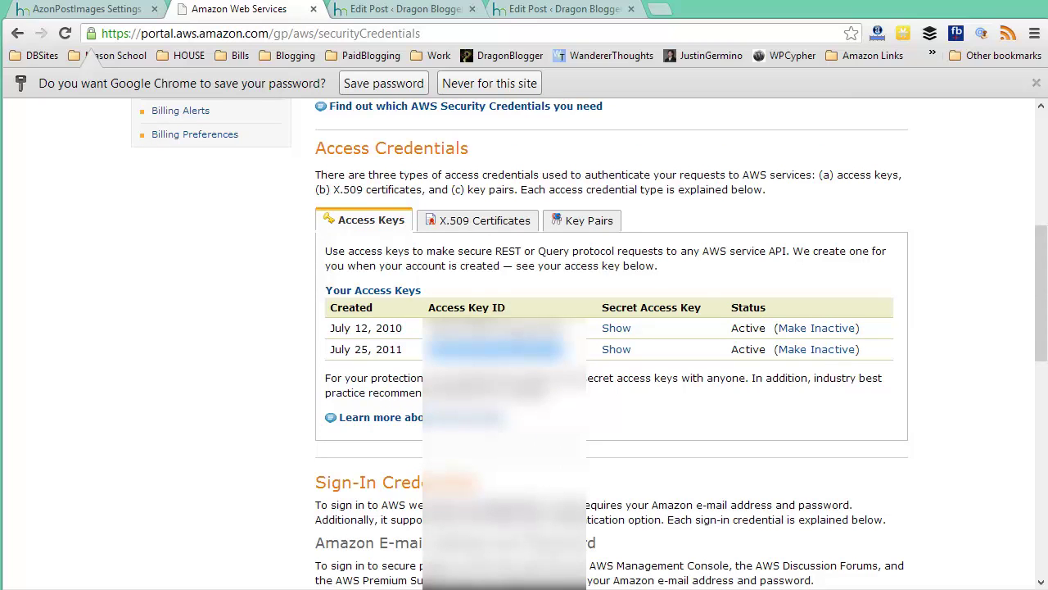
click(90, 9)
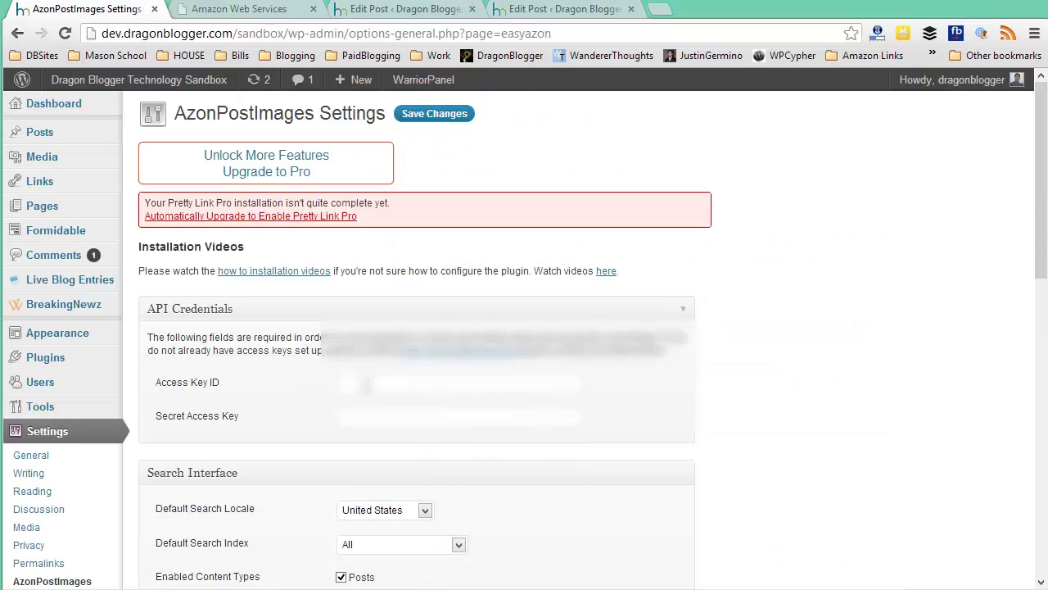
click(377, 383)
key(Down)
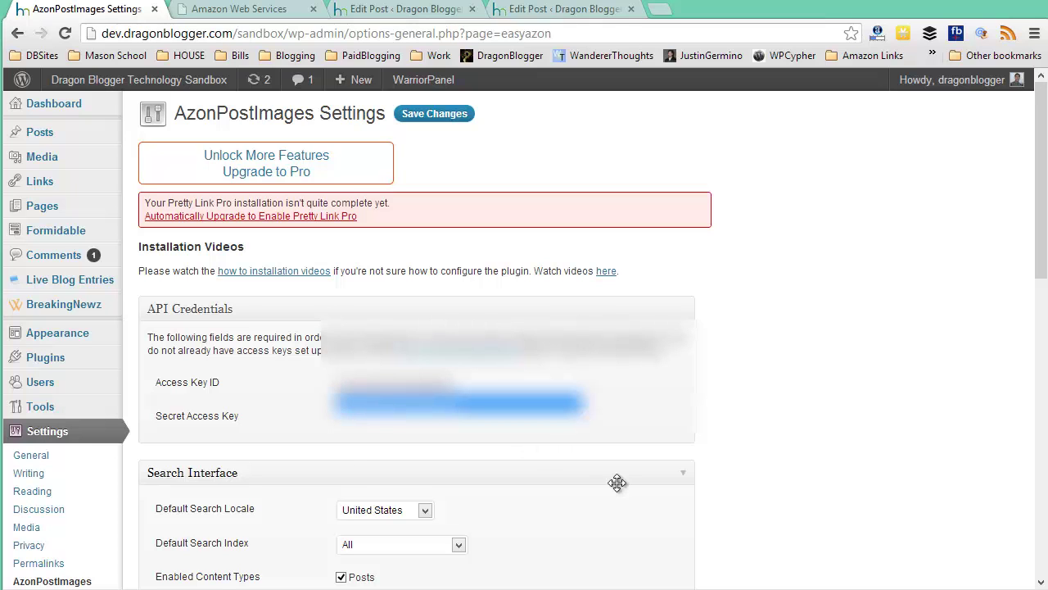
key(Return)
Step: Show the AWS secret access key, paste it into the plugin's Secret Access Key field and save the settings
click(263, 11)
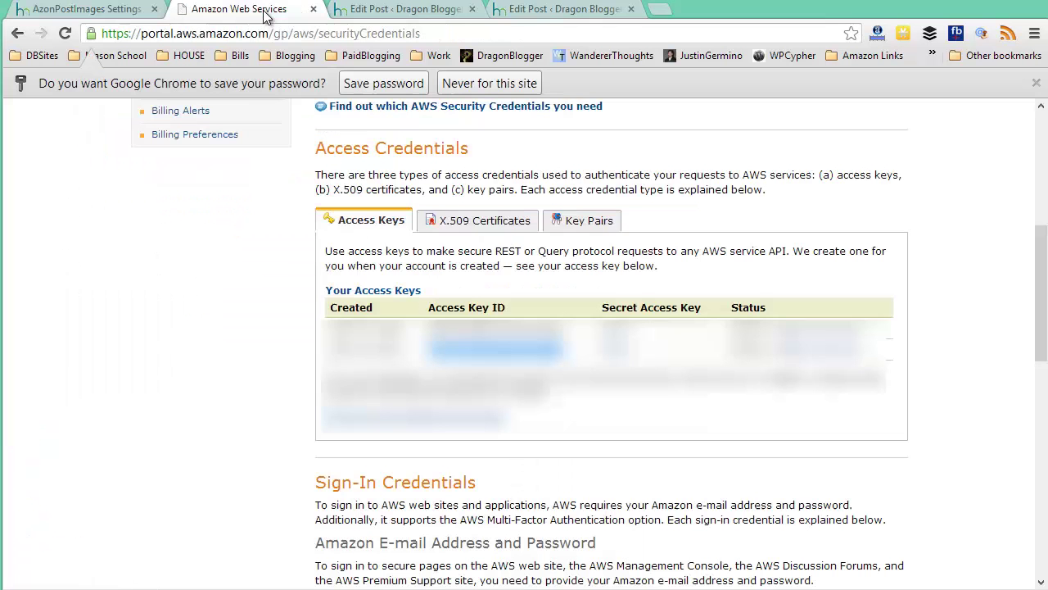
click(496, 349)
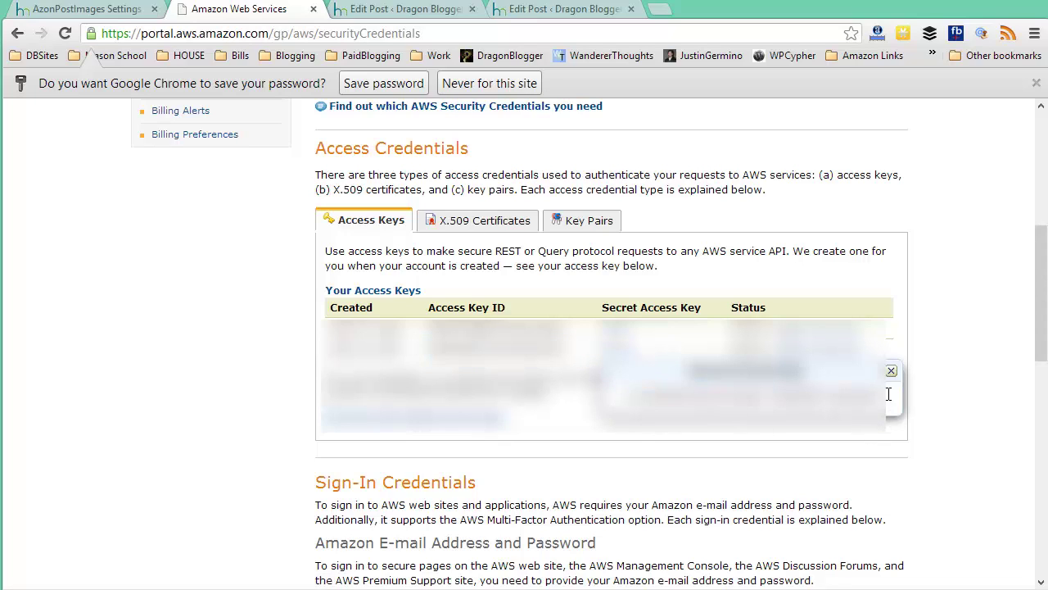
drag(889, 401, 622, 396)
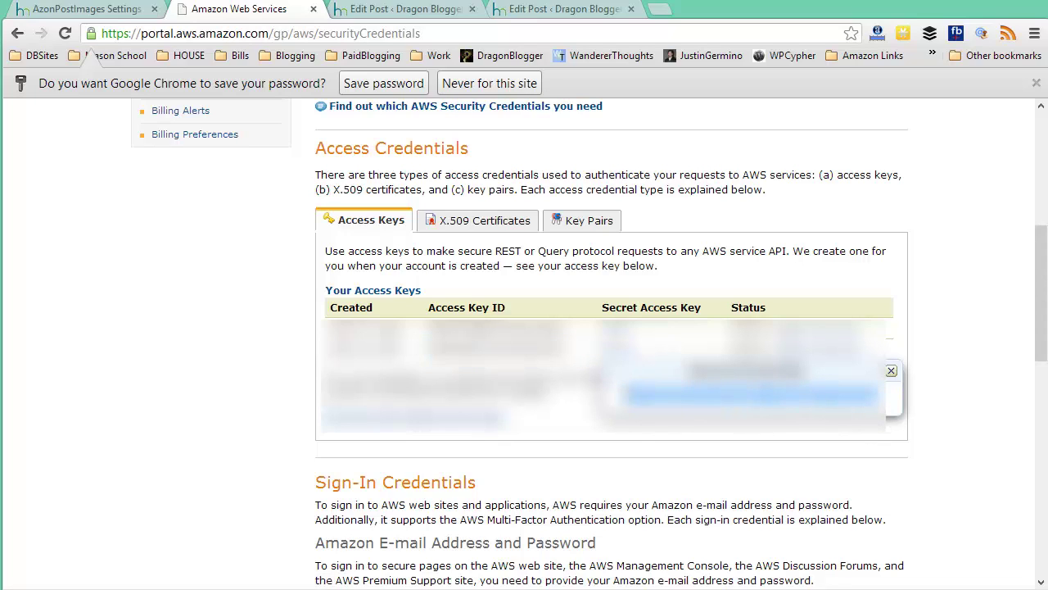
click(105, 10)
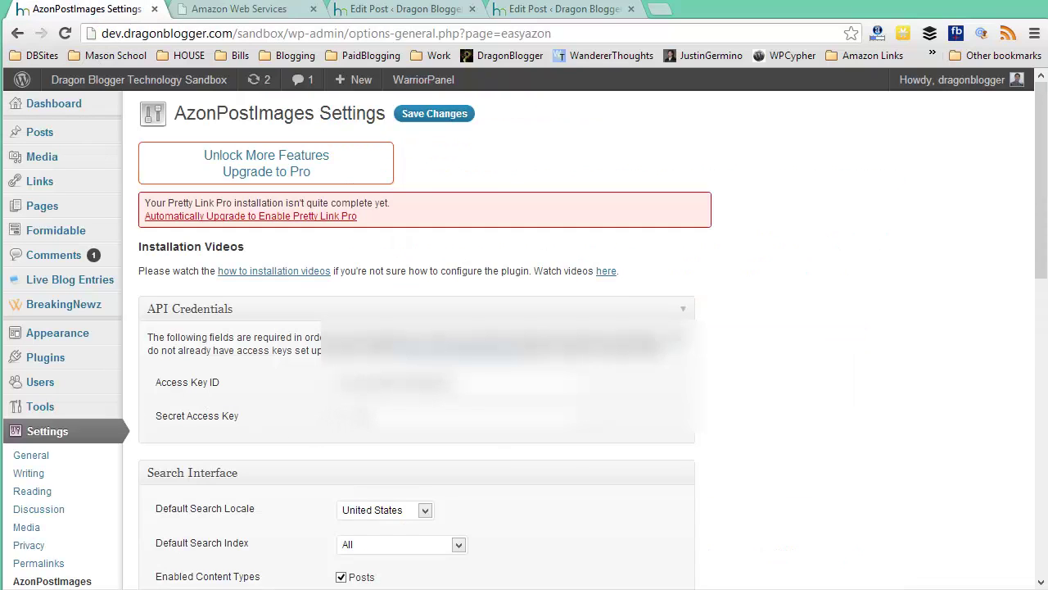
click(360, 415)
key(ctrl+v)
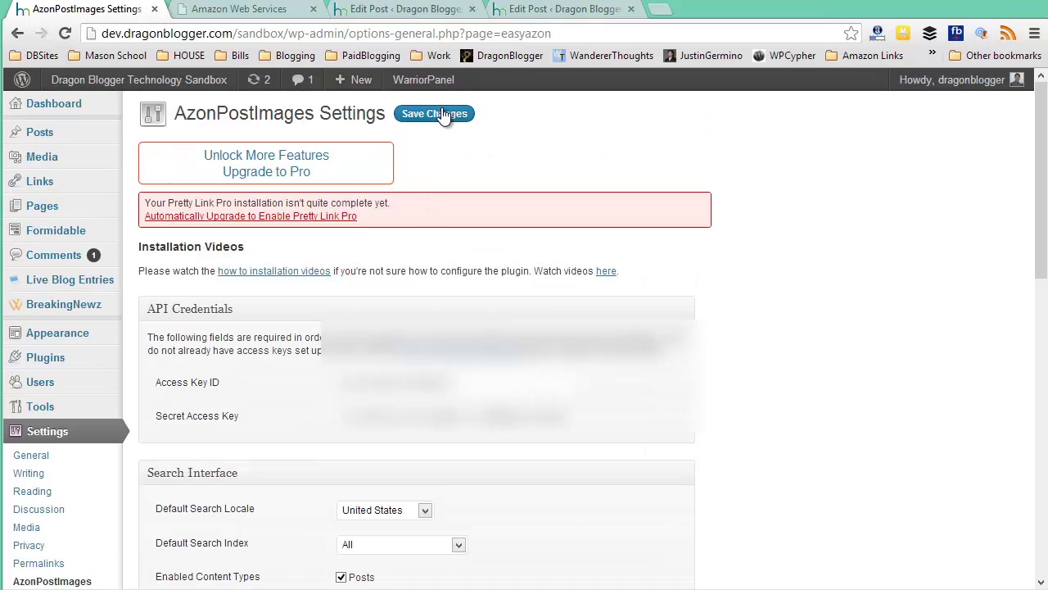
click(440, 115)
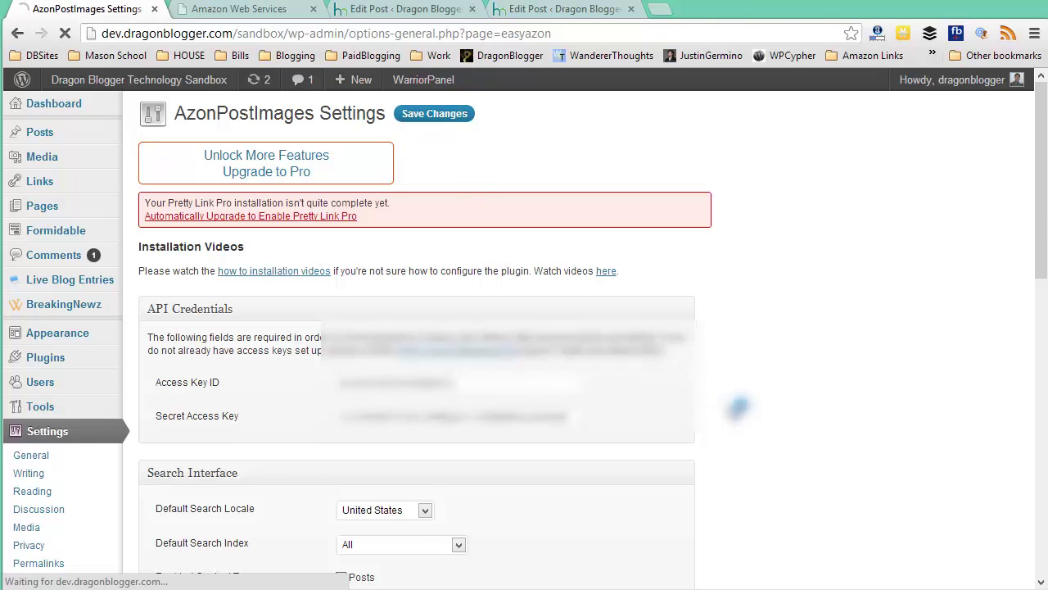
Step: Set the Default Search Locale to United States and the Default Search Index to All in the Search Interface settings
scroll(731, 409, down, 4)
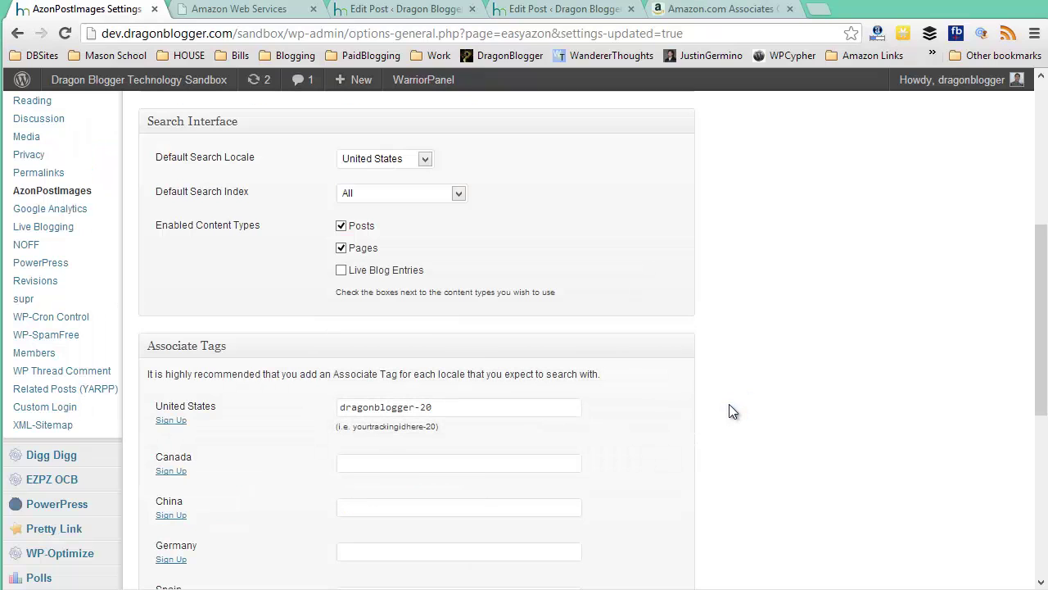
click(426, 160)
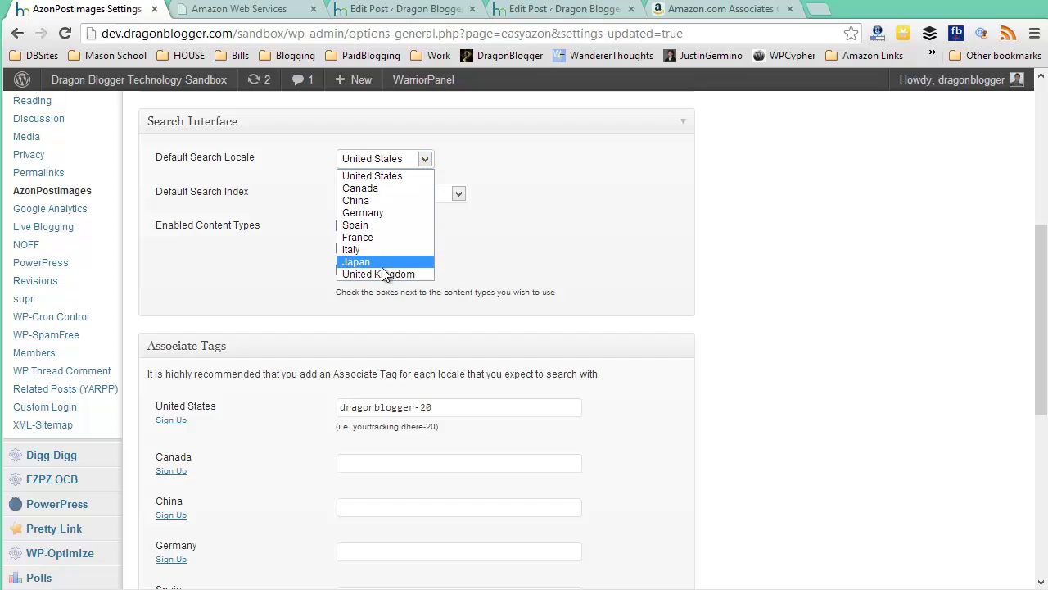
click(390, 175)
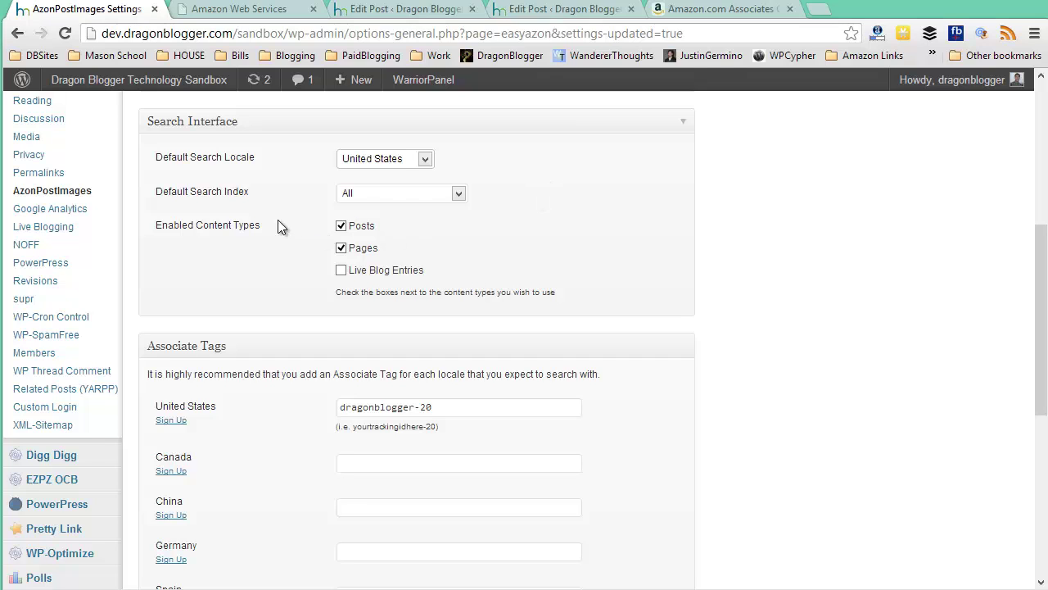
click(349, 195)
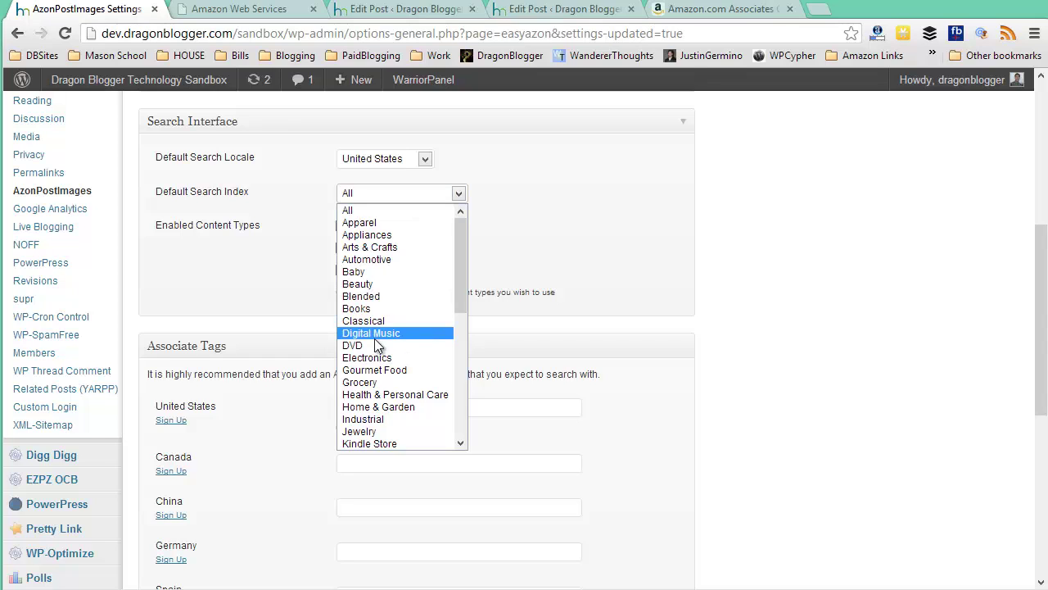
click(366, 210)
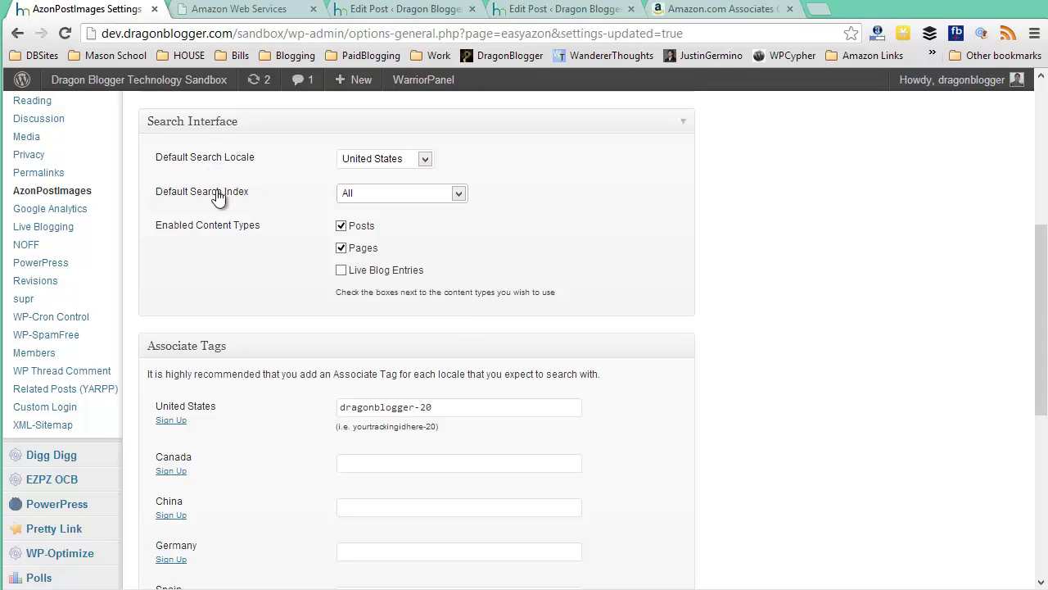
Step: Check the Tracking ID in Amazon Associates Central and copy the United States associate tag in the AzonPostImages settings
scroll(223, 206, down, 3)
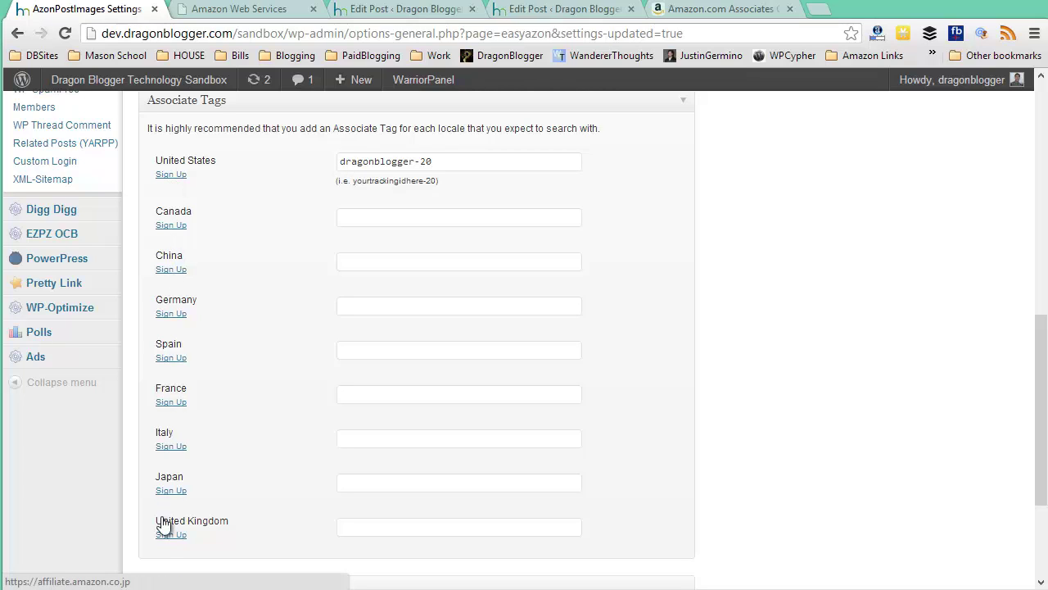
click(695, 8)
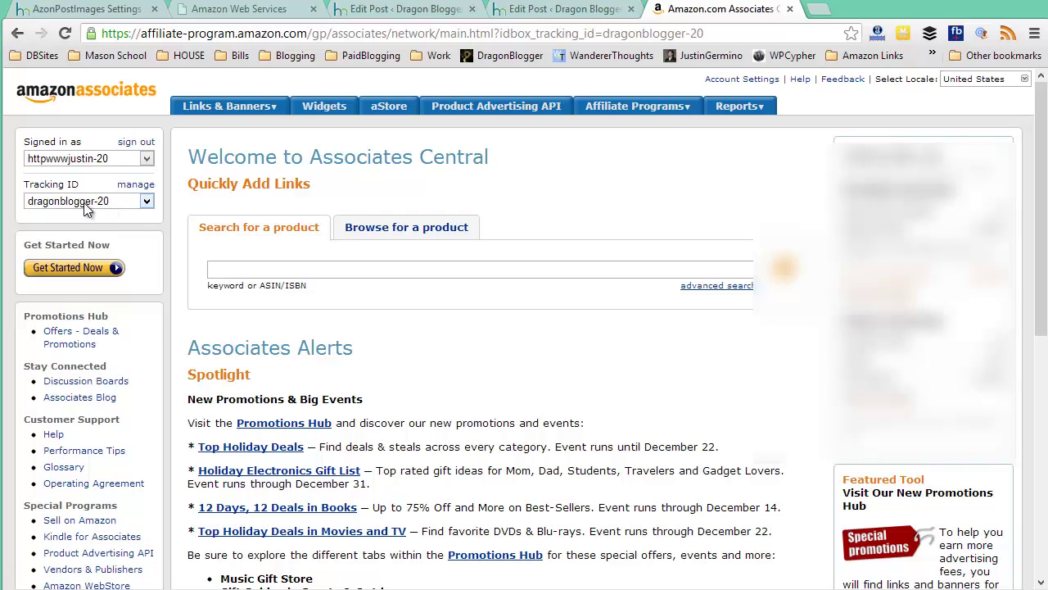
click(123, 10)
drag(443, 157, 277, 174)
key(ctrl+c)
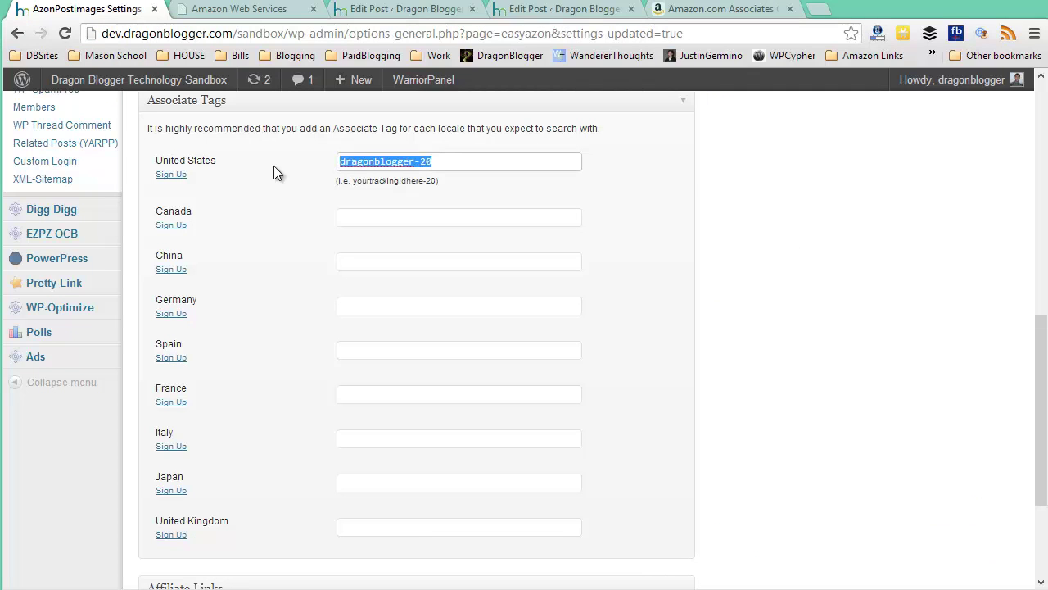
Step: Paste the copied associate tag into the Canada, China, Germany and Spain fields and save the plugin settings
click(344, 215)
key(ctrl+v)
click(360, 261)
key(ctrl+v)
click(370, 306)
key(ctrl+v)
click(378, 350)
key(ctrl+v)
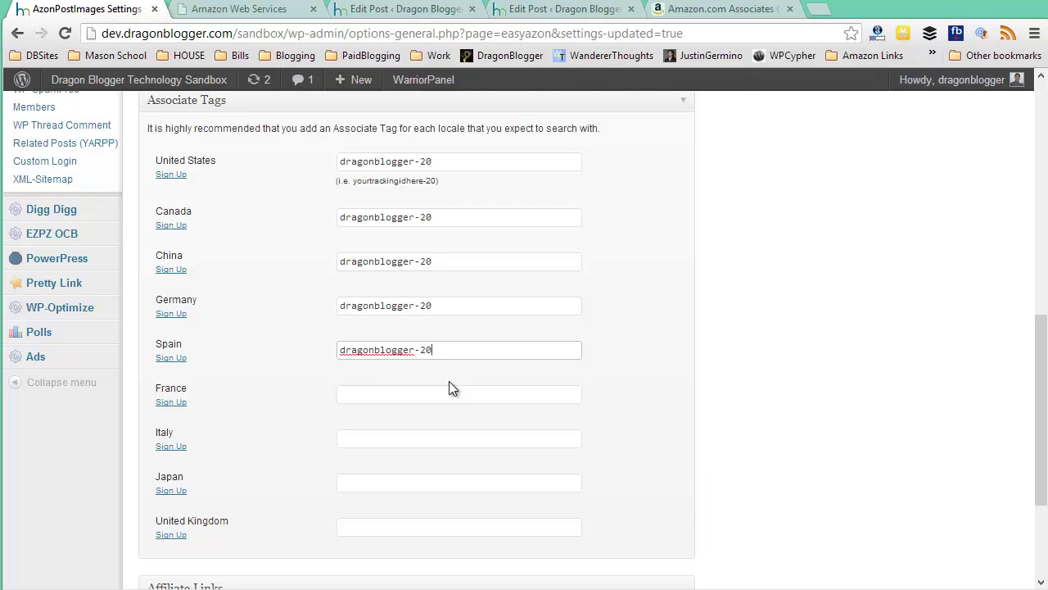
scroll(449, 381, down, 3)
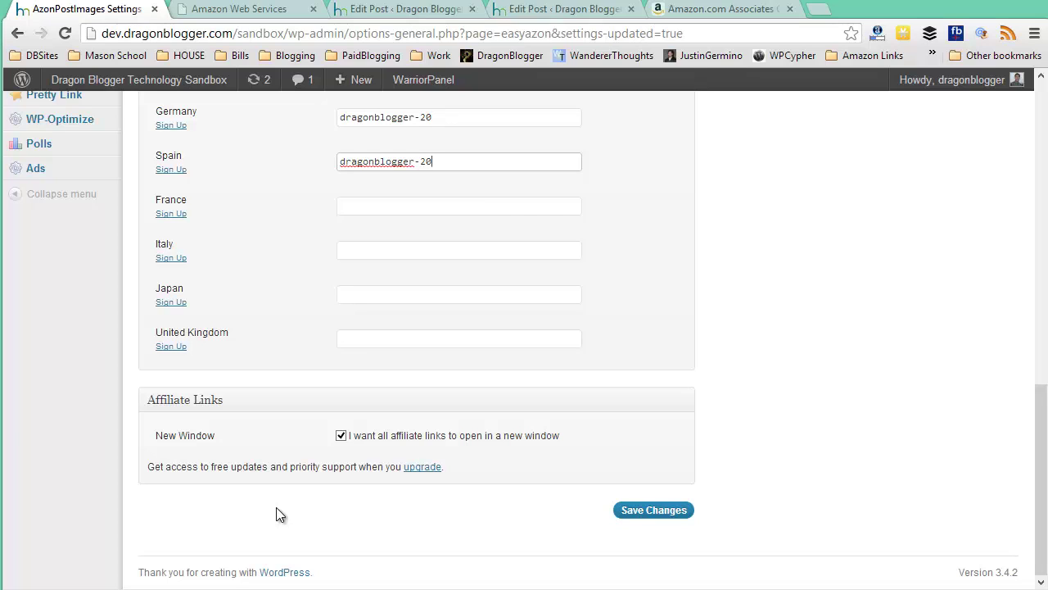
click(680, 515)
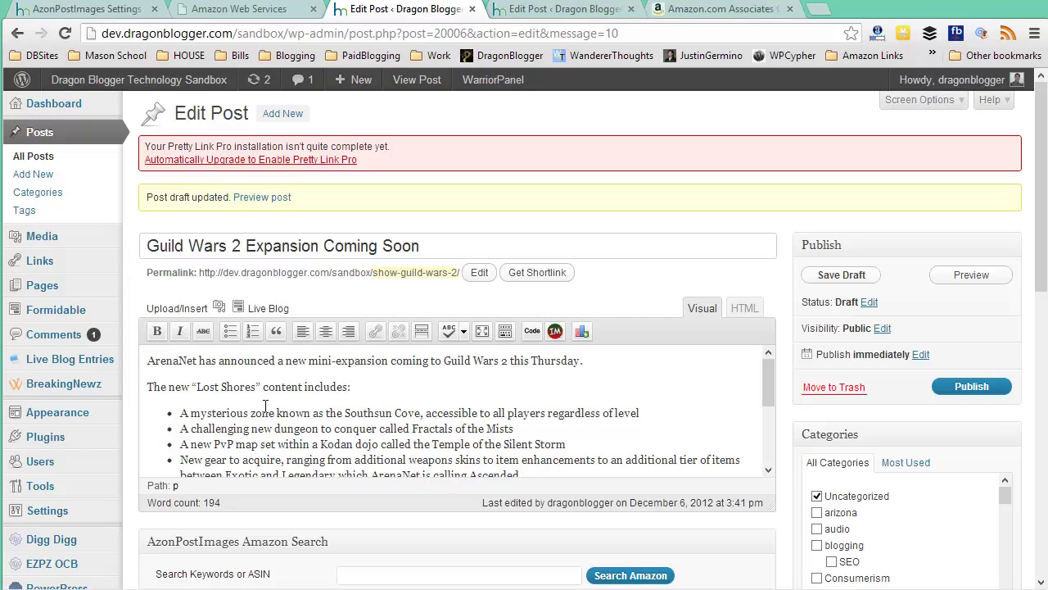
Step: Select "Guild Wars 2" in the opening sentence of the Guild Wars 2 Expansion post and search Amazon for "guild wars 2"
scroll(285, 399, down, 6)
scroll(315, 358, up, 8)
drag(443, 361, 507, 361)
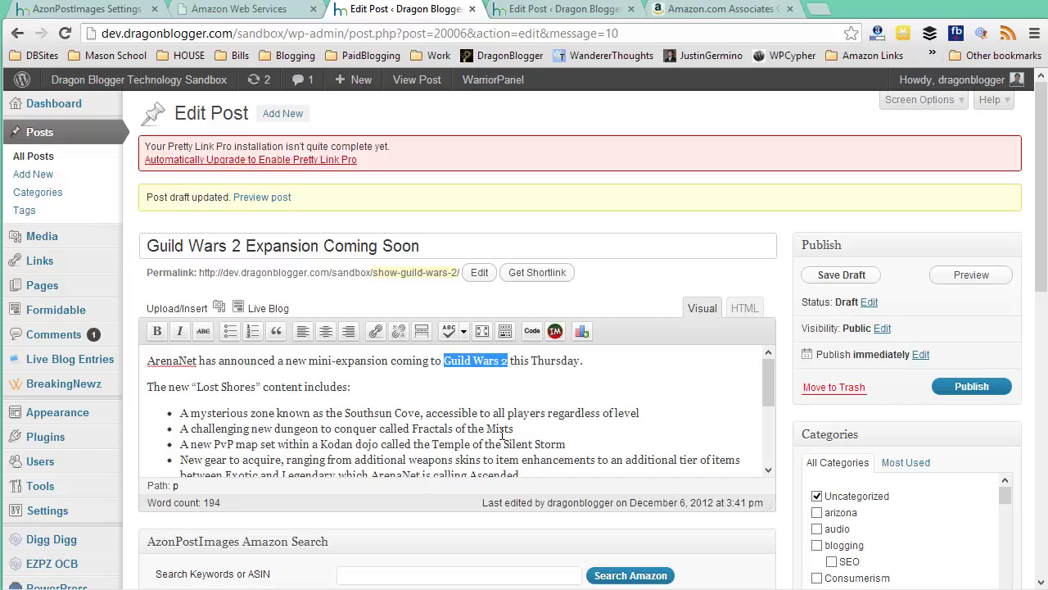
scroll(503, 436, down, 1)
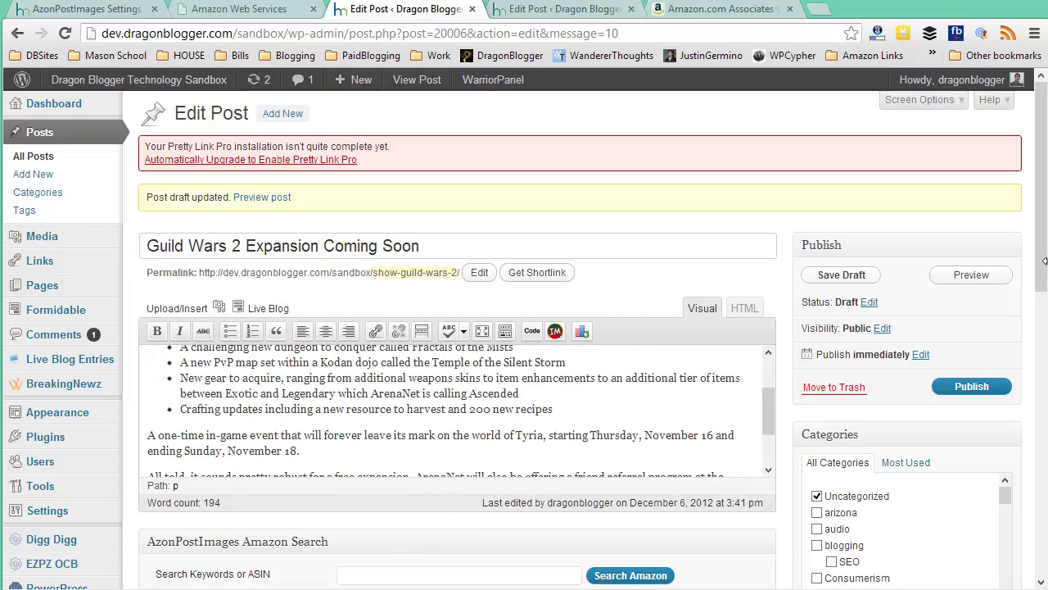
drag(1044, 262, 1044, 334)
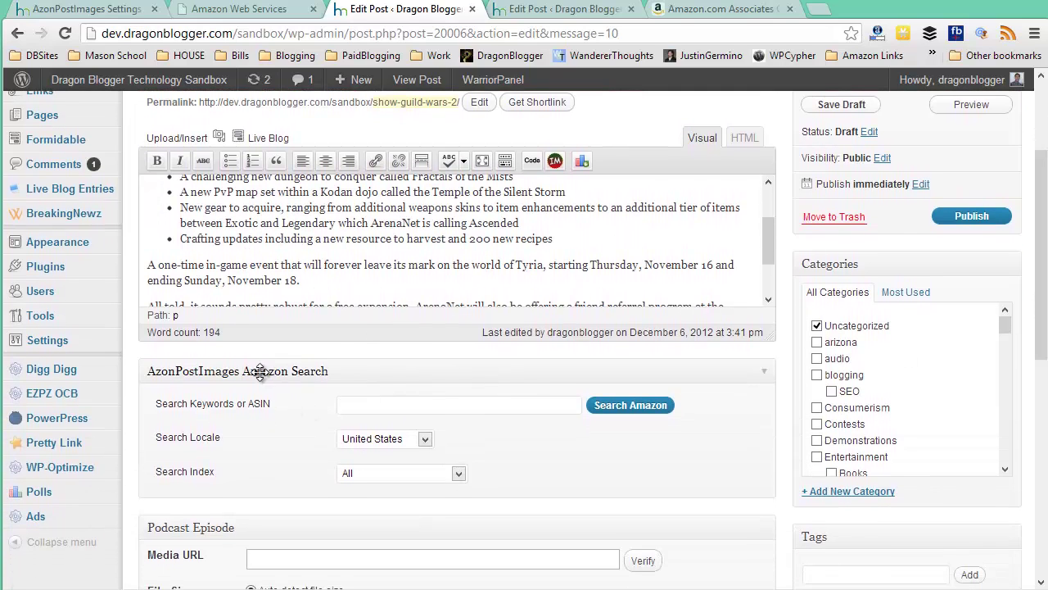
click(369, 407)
text(guild wars 2)
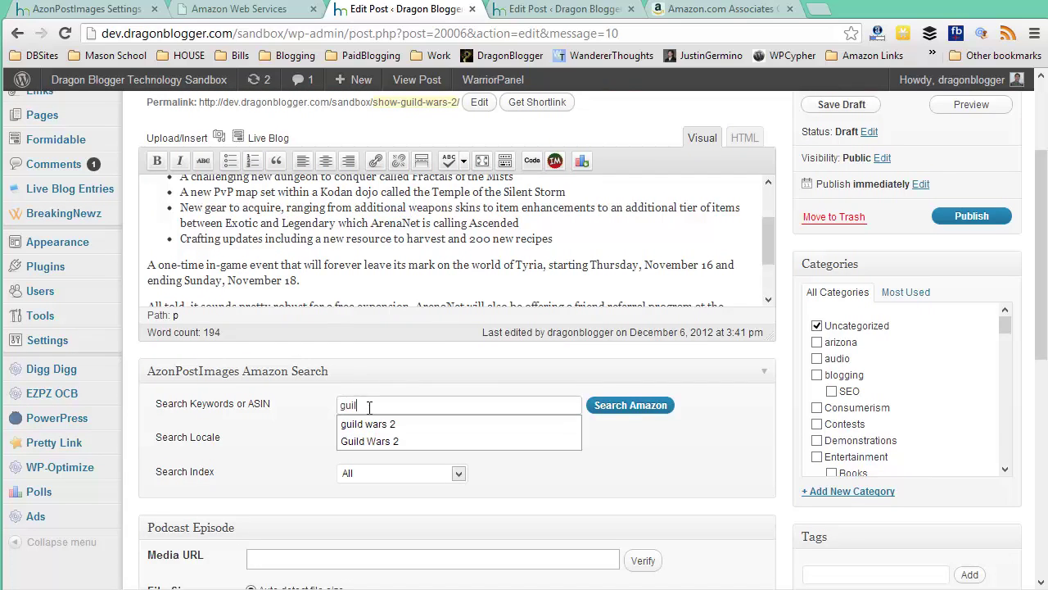
click(641, 407)
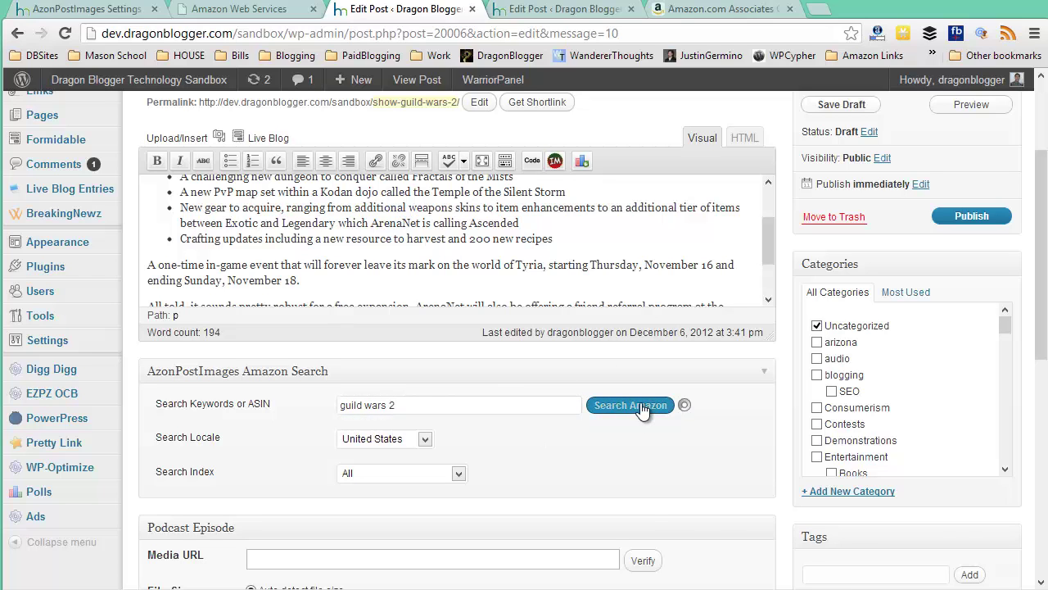
Step: Replace the selected text with a text link shortcode for the first Guild Wars 2 result and inspect the inserted code
scroll(404, 441, down, 2)
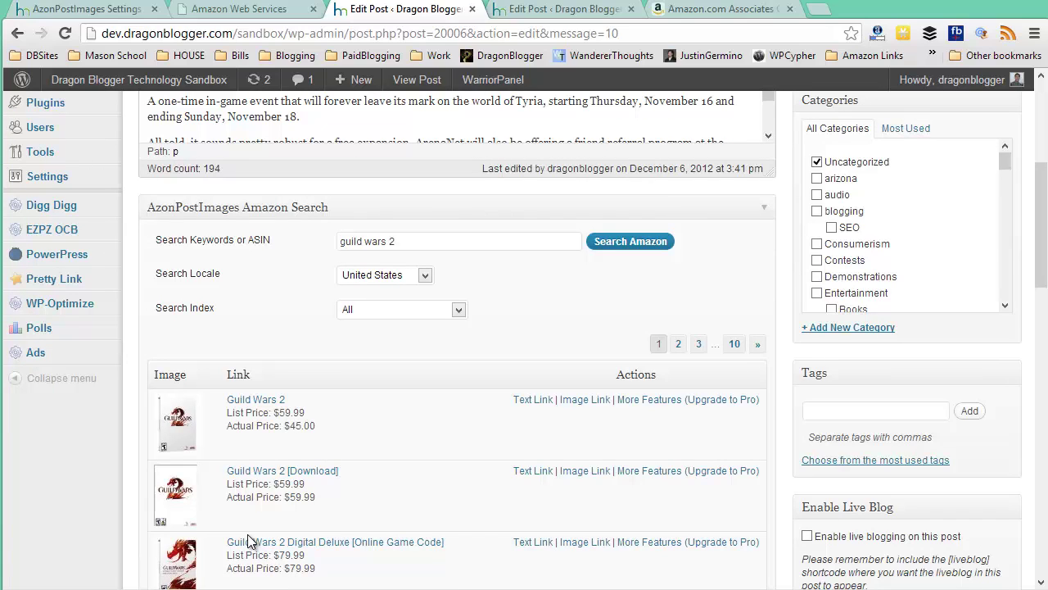
click(537, 399)
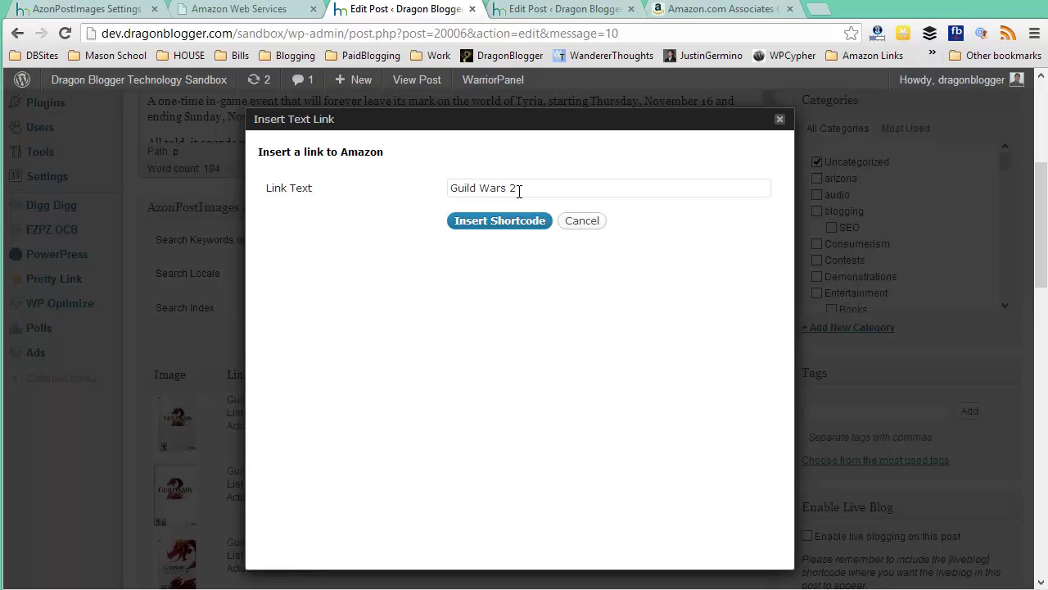
click(496, 221)
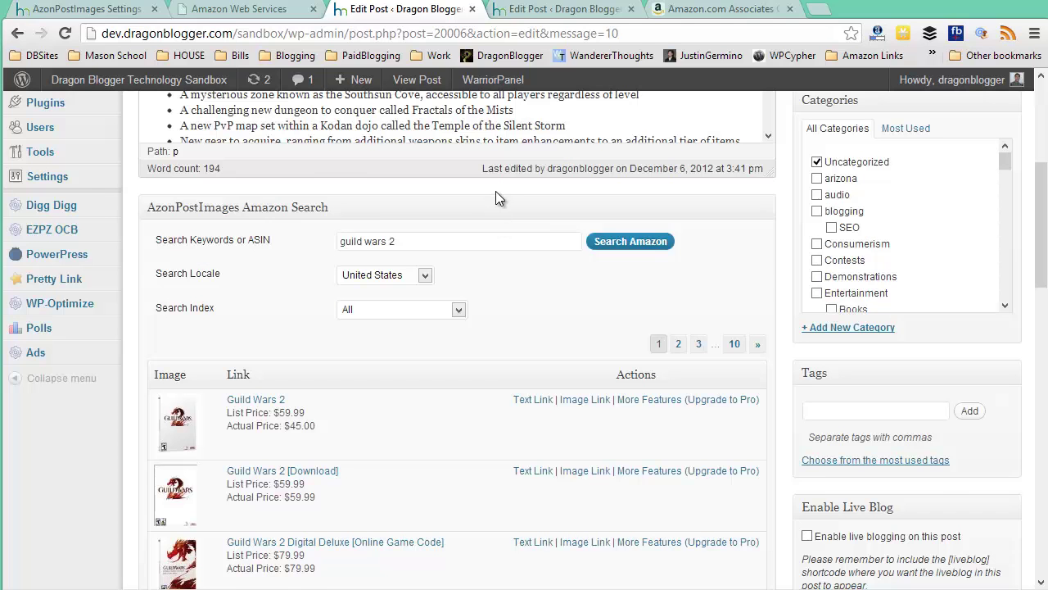
scroll(491, 196, up, 2)
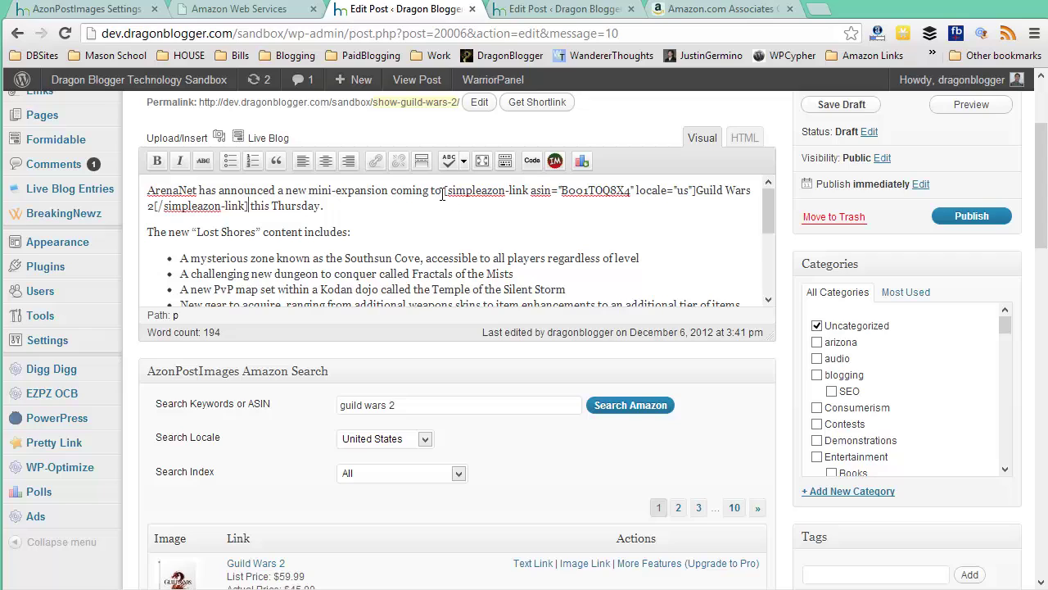
drag(444, 192, 635, 192)
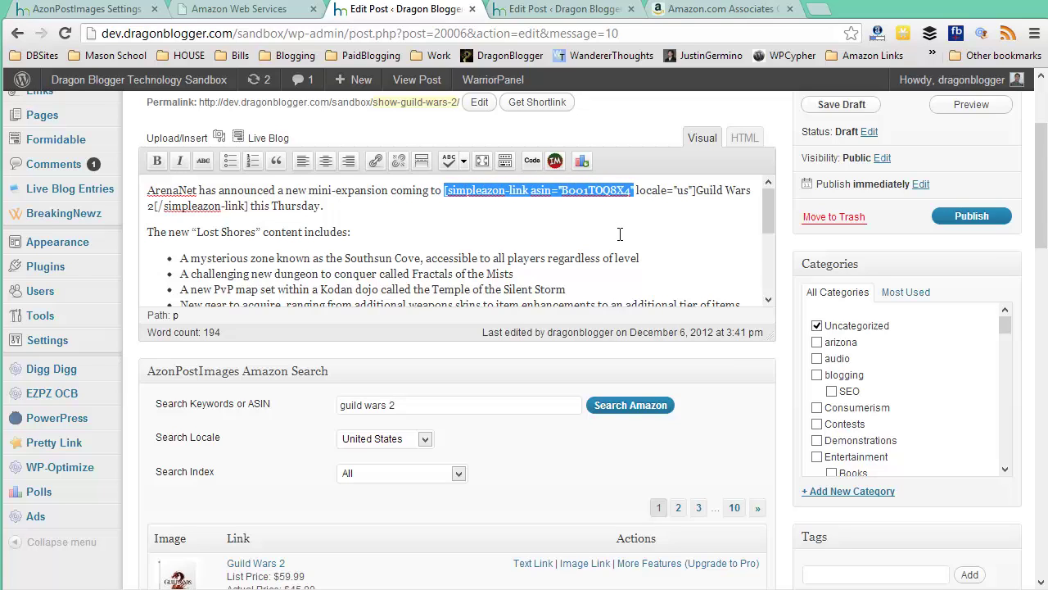
click(639, 227)
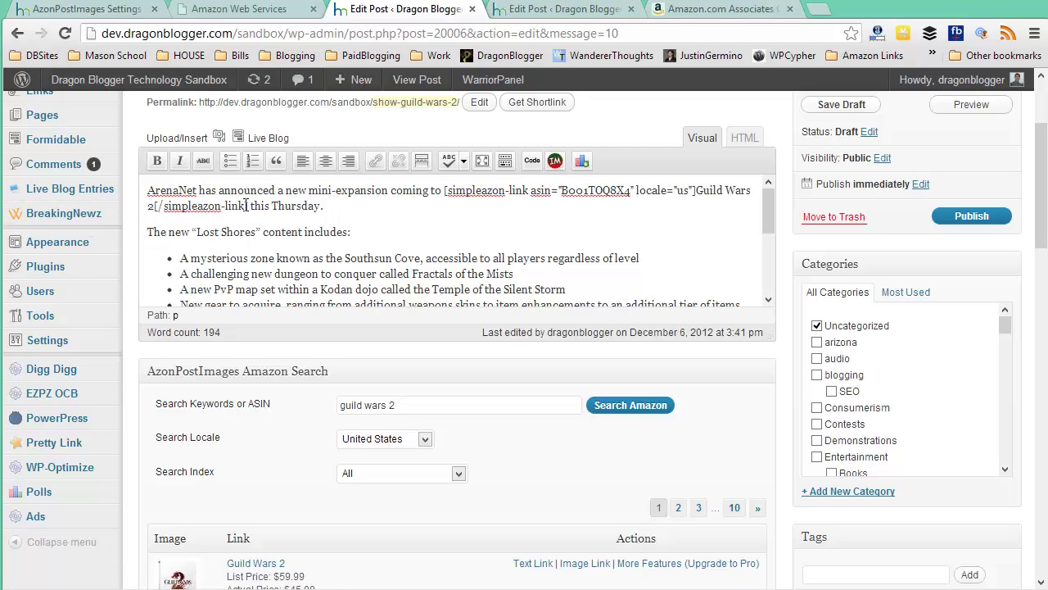
Step: Add a paragraph after the opening sentence and insert a centered, Large (389 × 500) image link shortcode for the first Guild Wars 2 result
click(353, 210)
key(Return)
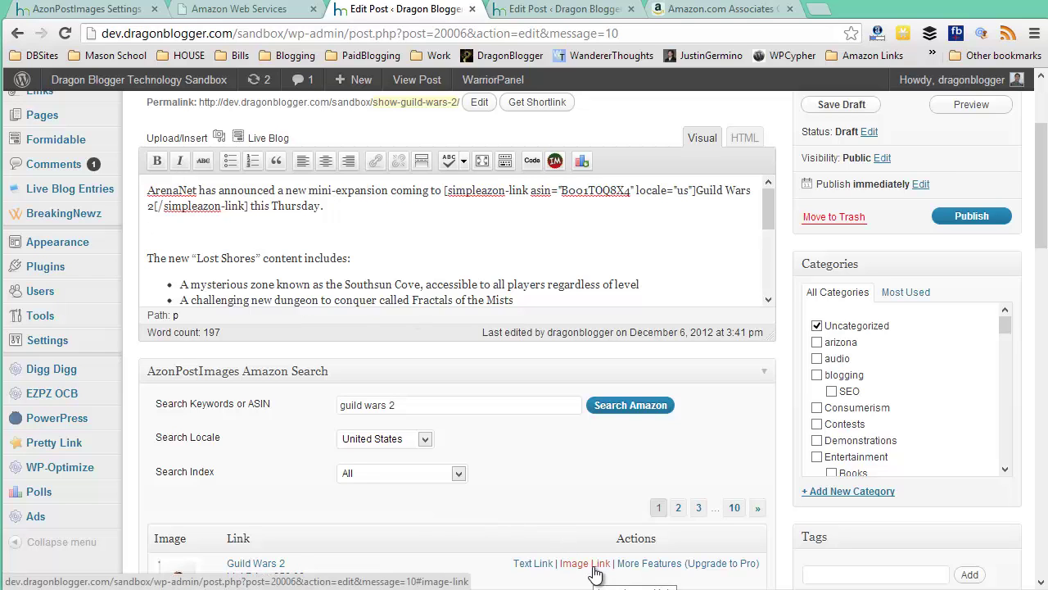
scroll(595, 573, down, 3)
click(585, 401)
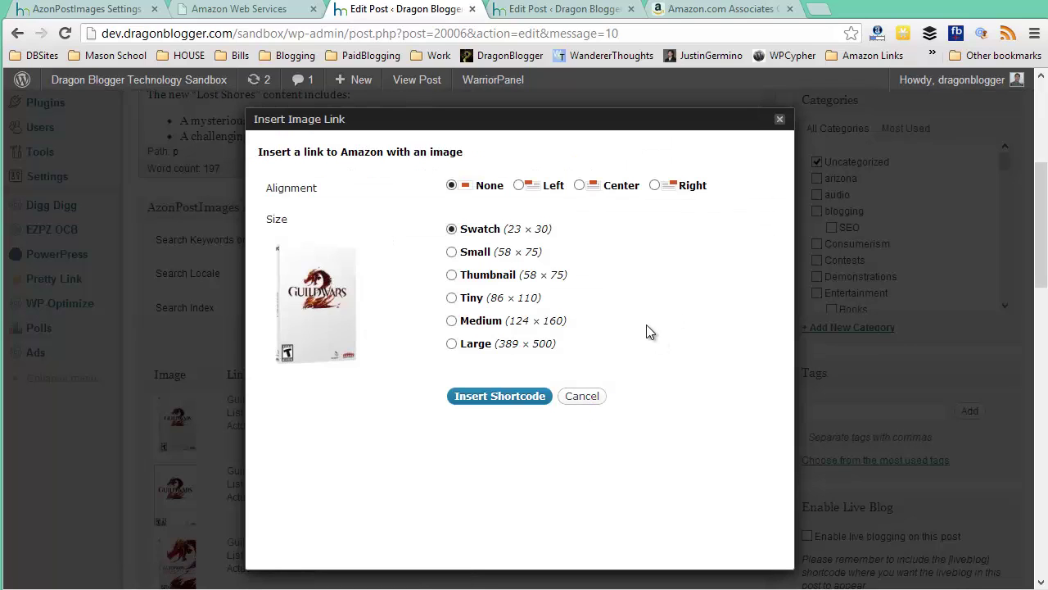
click(579, 186)
click(451, 344)
click(465, 399)
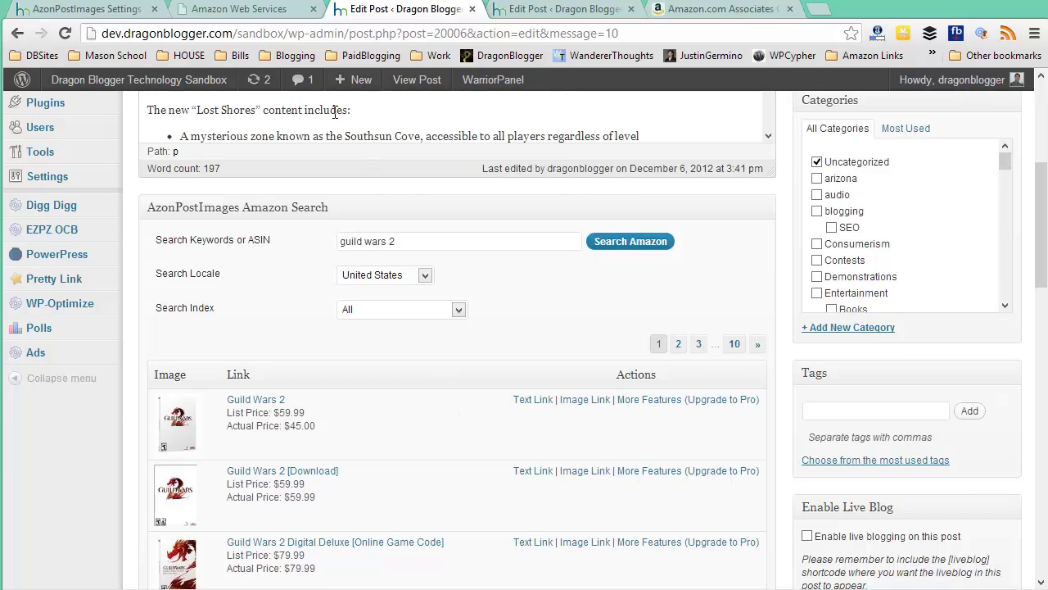
Step: Save the draft and preview the post to check the Guild Wars 2 text link and centered product image
scroll(334, 112, up, 1)
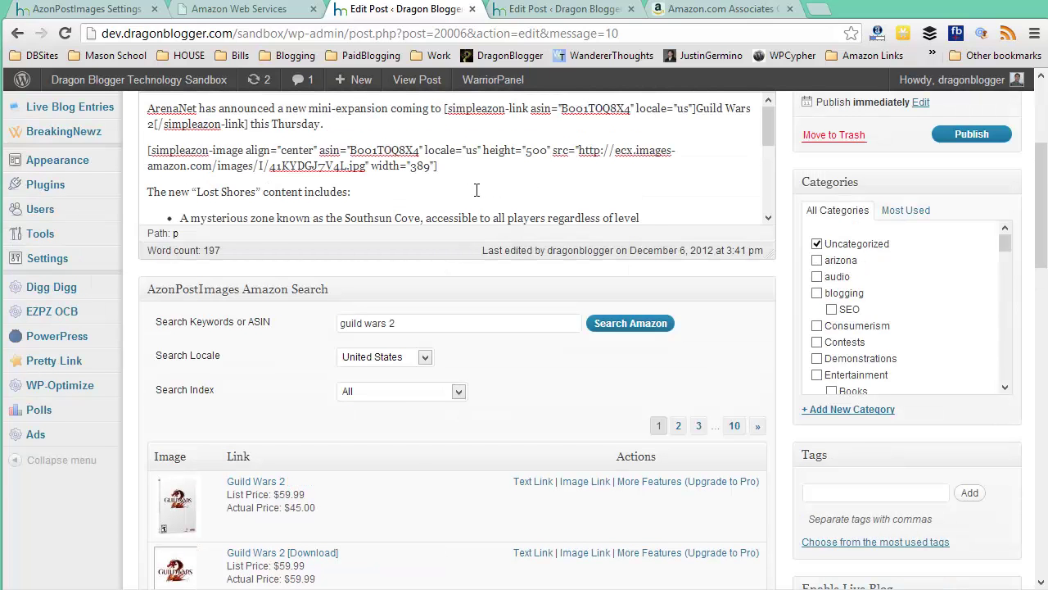
scroll(477, 190, up, 1)
click(827, 109)
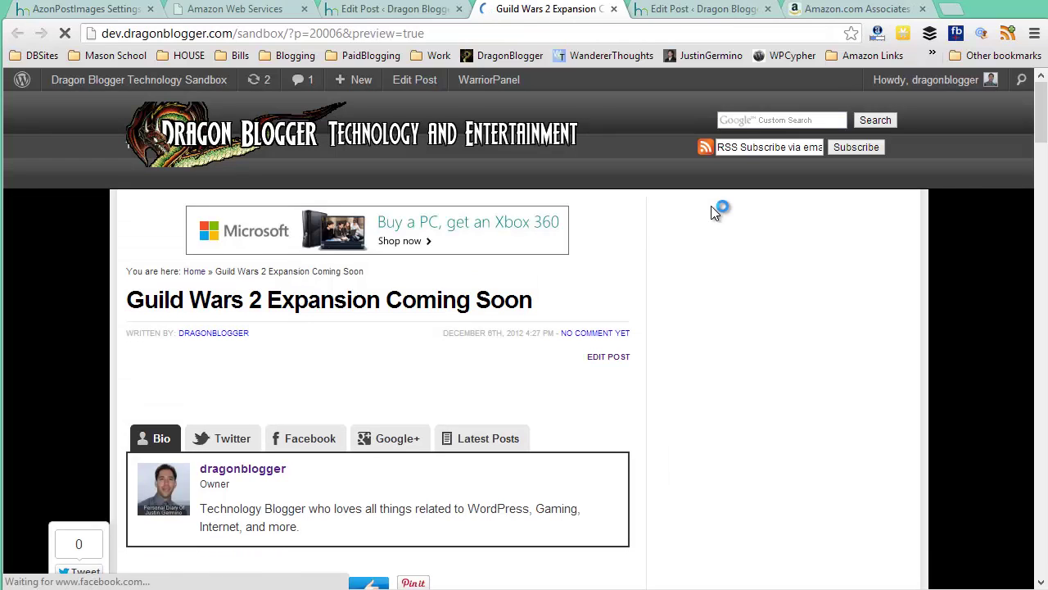
scroll(712, 209, down, 3)
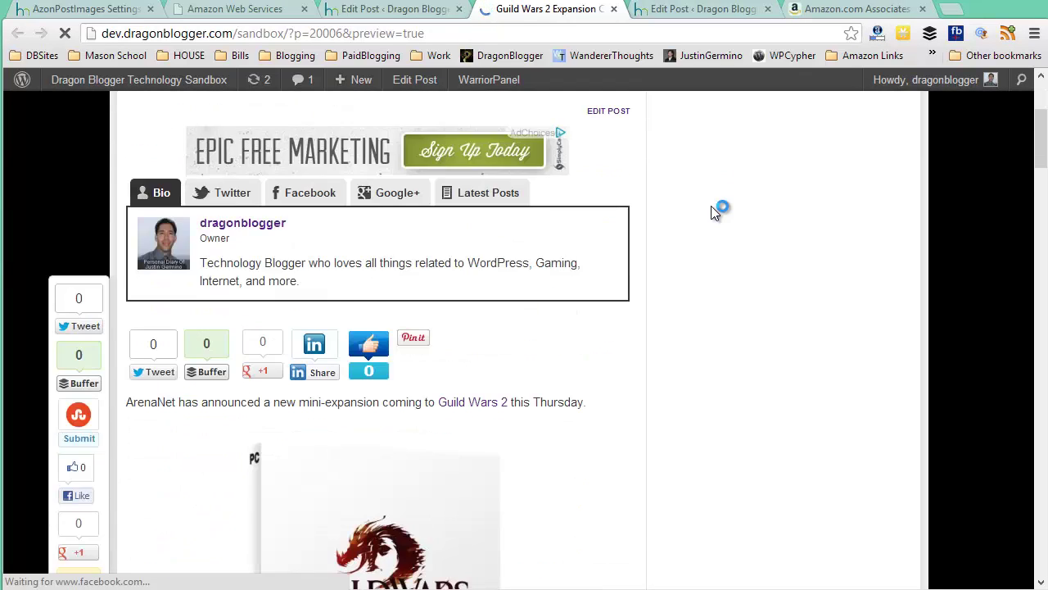
scroll(711, 205, down, 2)
scroll(713, 211, down, 1)
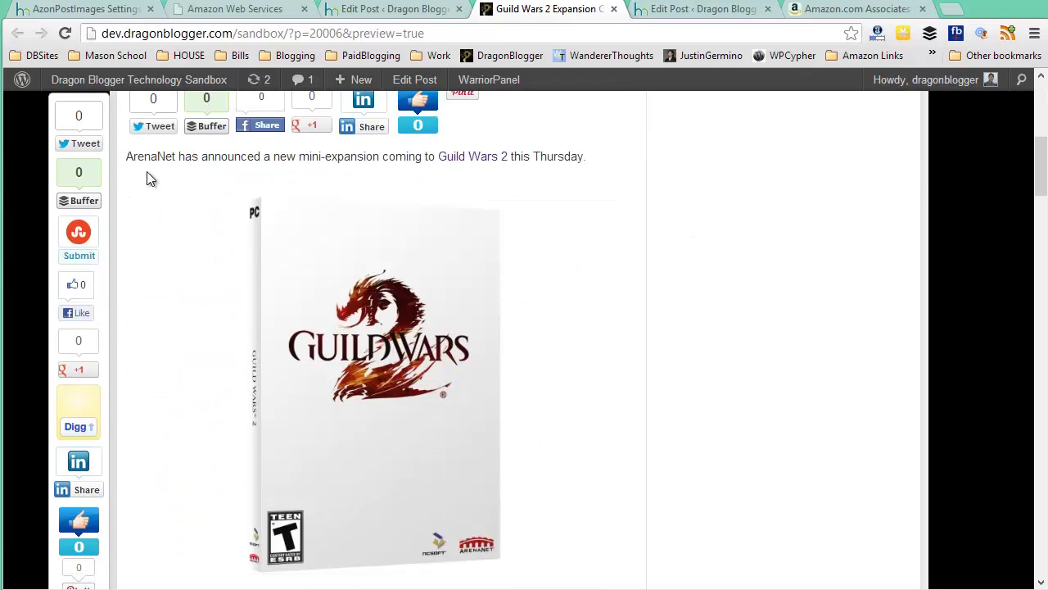
drag(145, 157, 226, 157)
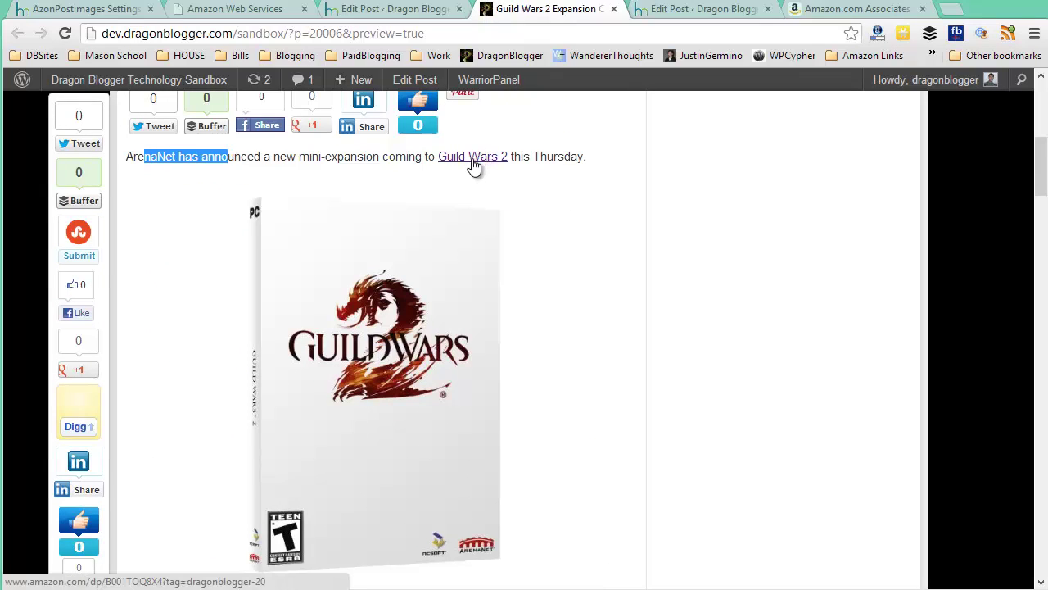
Step: Follow the Guild Wars 2 text link and check the associate tag in the Amazon product page's address
click(473, 157)
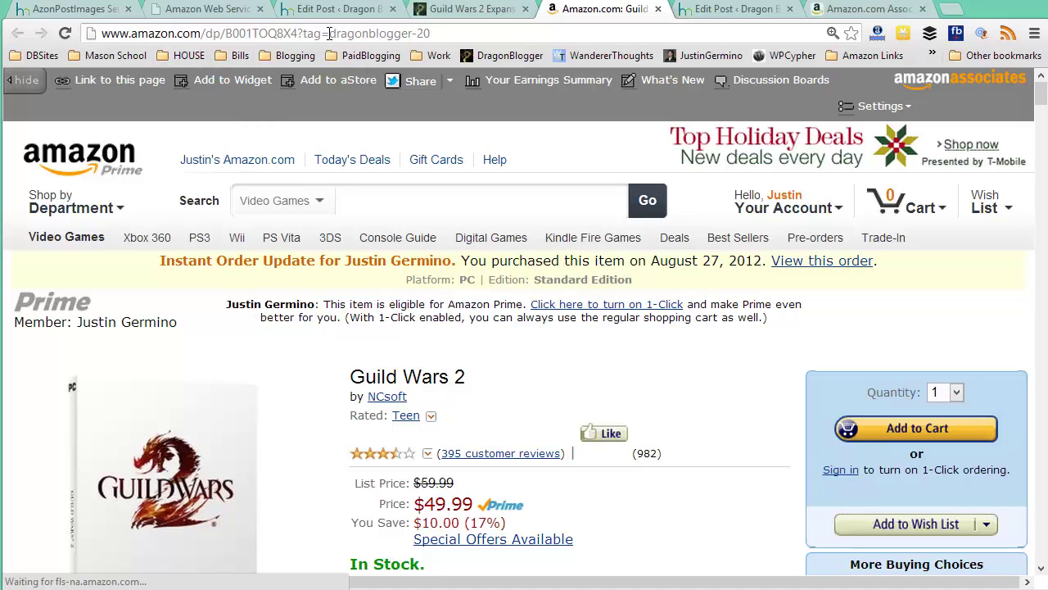
drag(303, 33, 433, 33)
scroll(467, 265, down, 3)
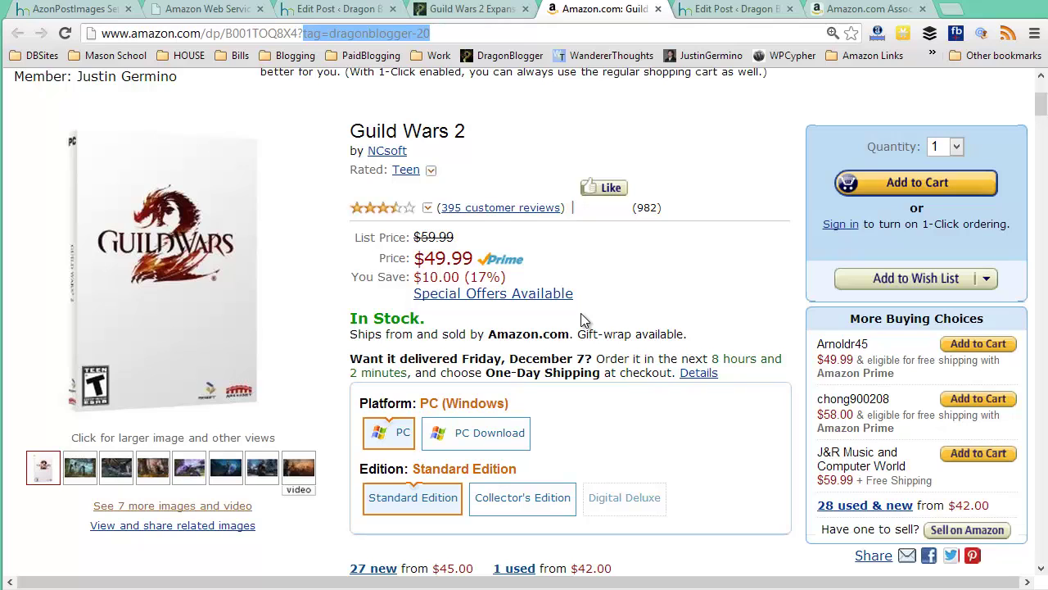
scroll(581, 313, up, 3)
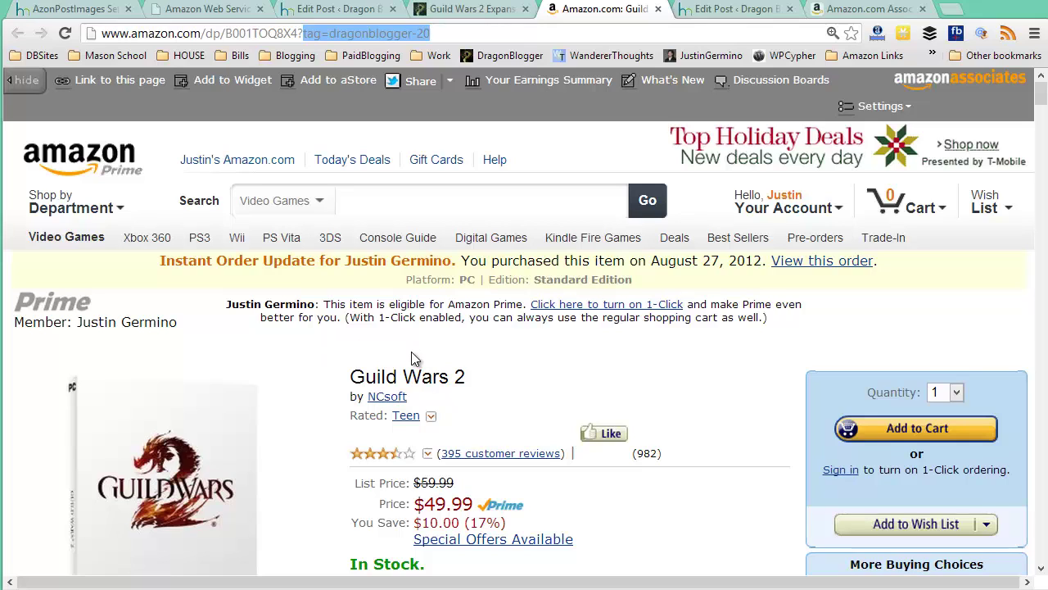
key(ctrl+shift+Tab)
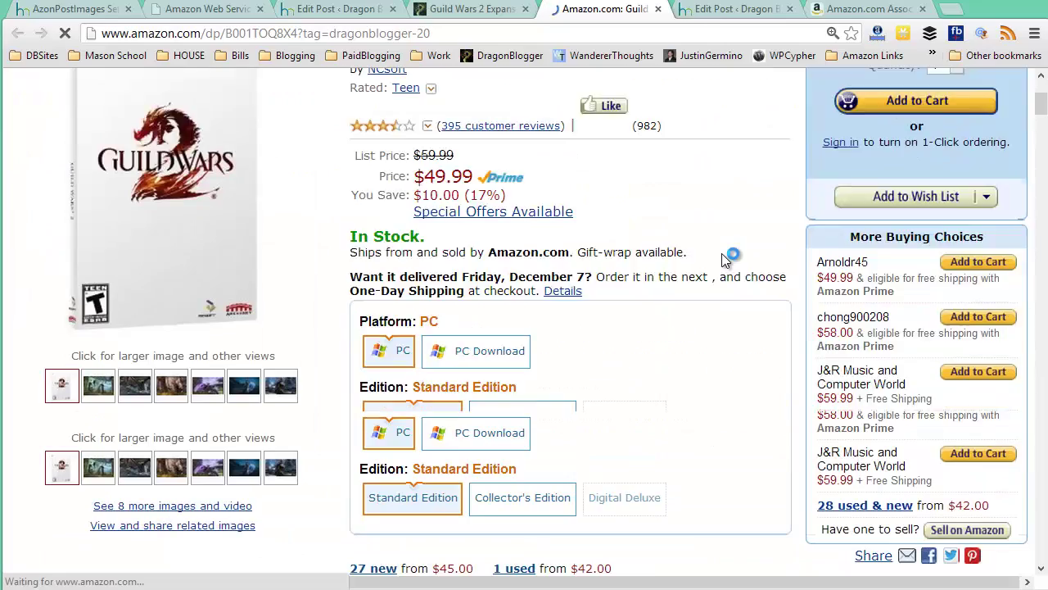
Step: Check the Amazon page opened from the product image, close it and review the image's placement in the post preview
scroll(723, 255, up, 5)
key(ctrl+w)
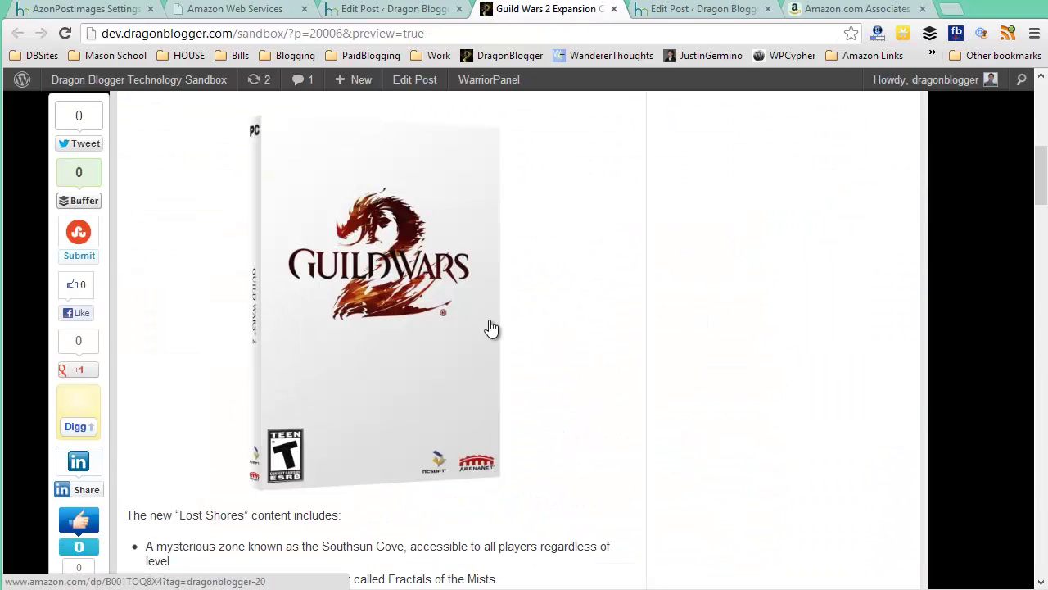
scroll(491, 327, up, 3)
scroll(486, 369, down, 2)
scroll(491, 402, down, 3)
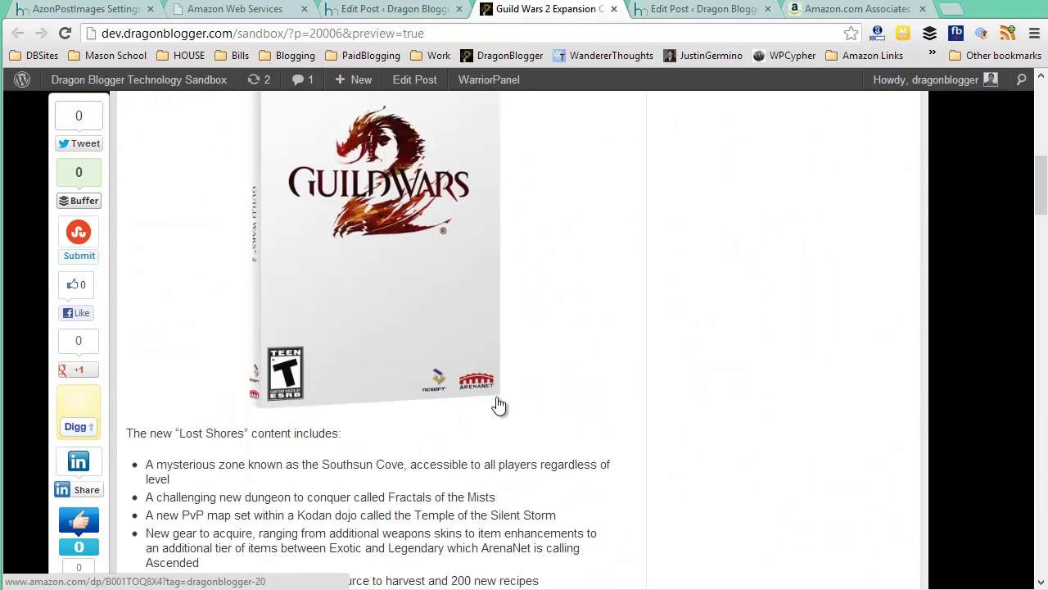
scroll(499, 409, up, 2)
scroll(500, 414, up, 1)
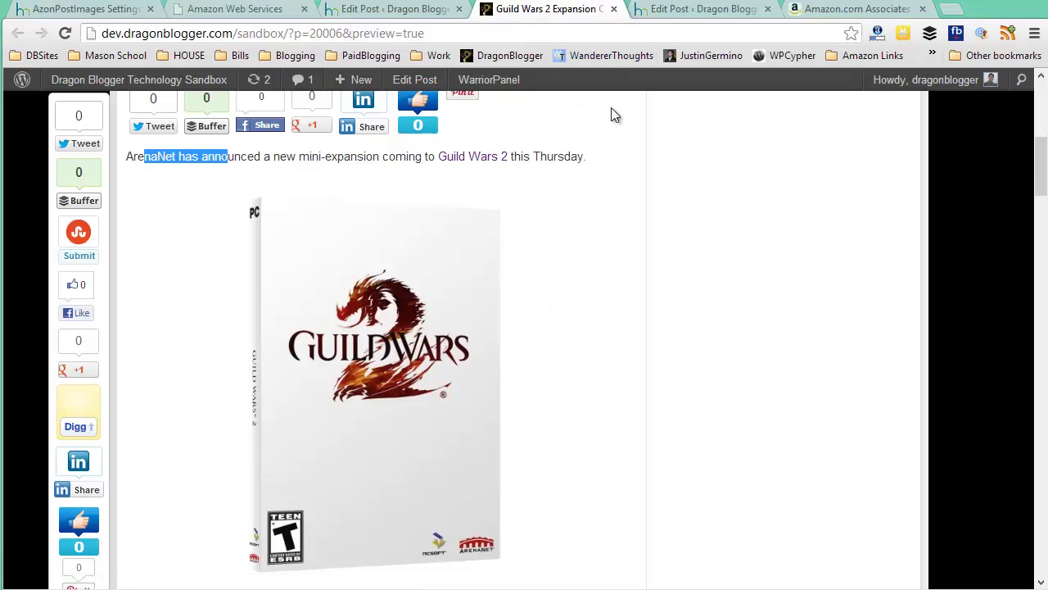
Step: Add an empty paragraph after the opening sentence of the Pressing Onward post and search Amazon for "war poster"
click(683, 14)
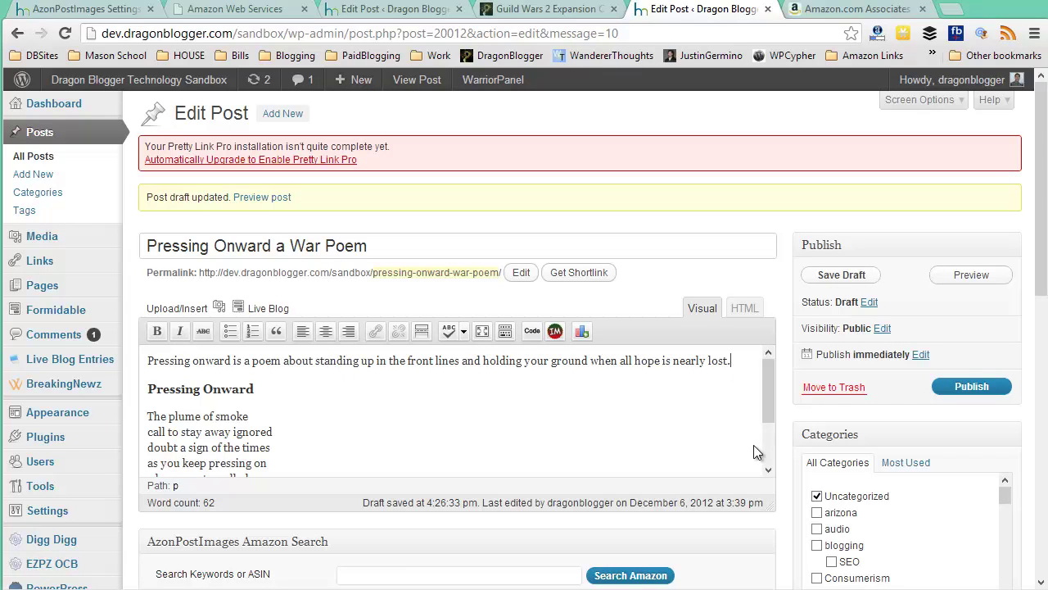
key(Return)
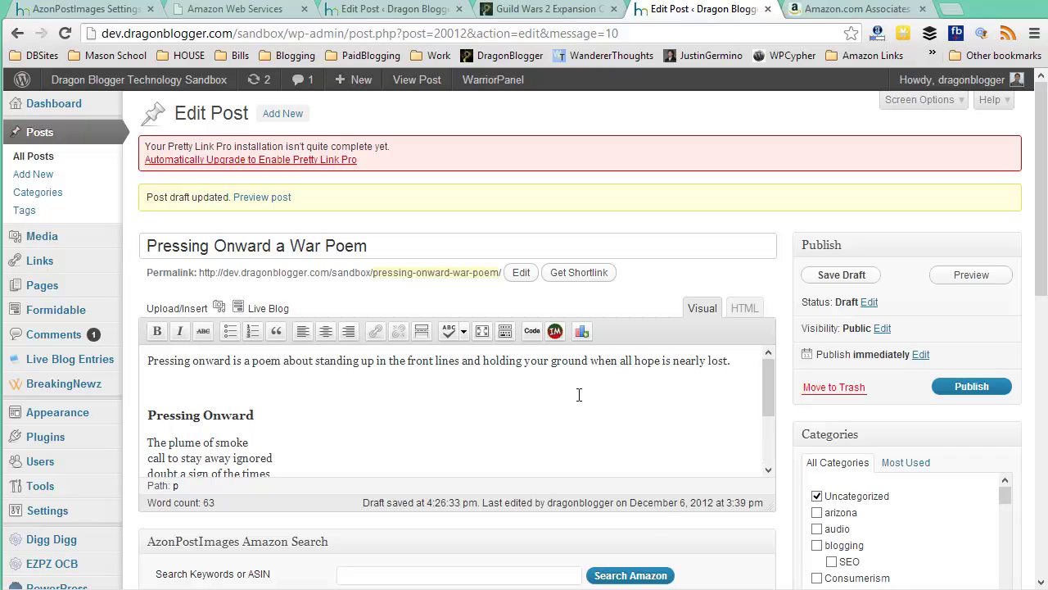
scroll(577, 398, down, 1)
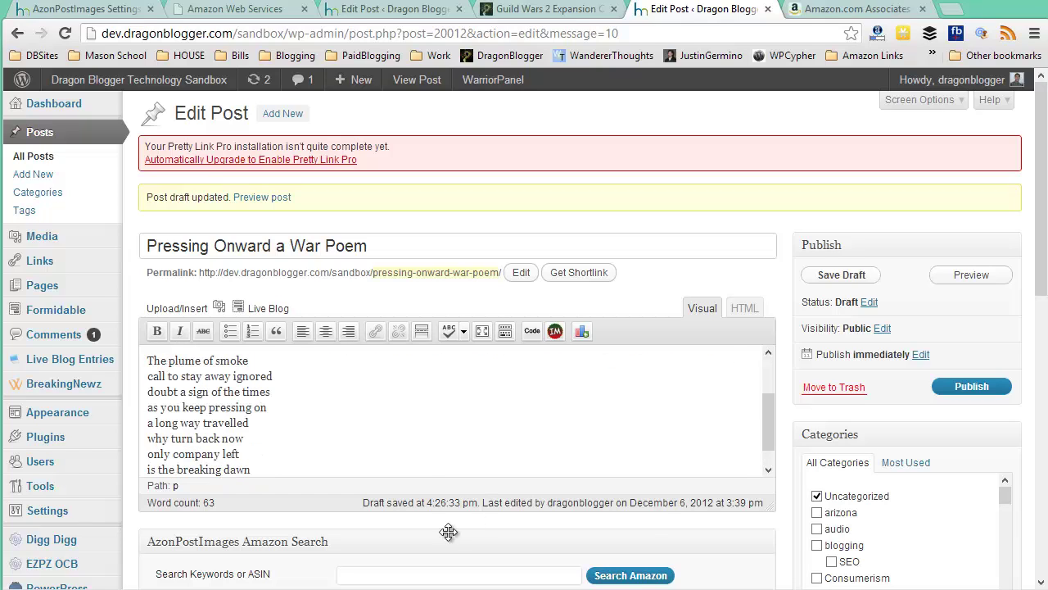
scroll(537, 588, down, 1)
click(417, 493)
text(war poster)
key(Return)
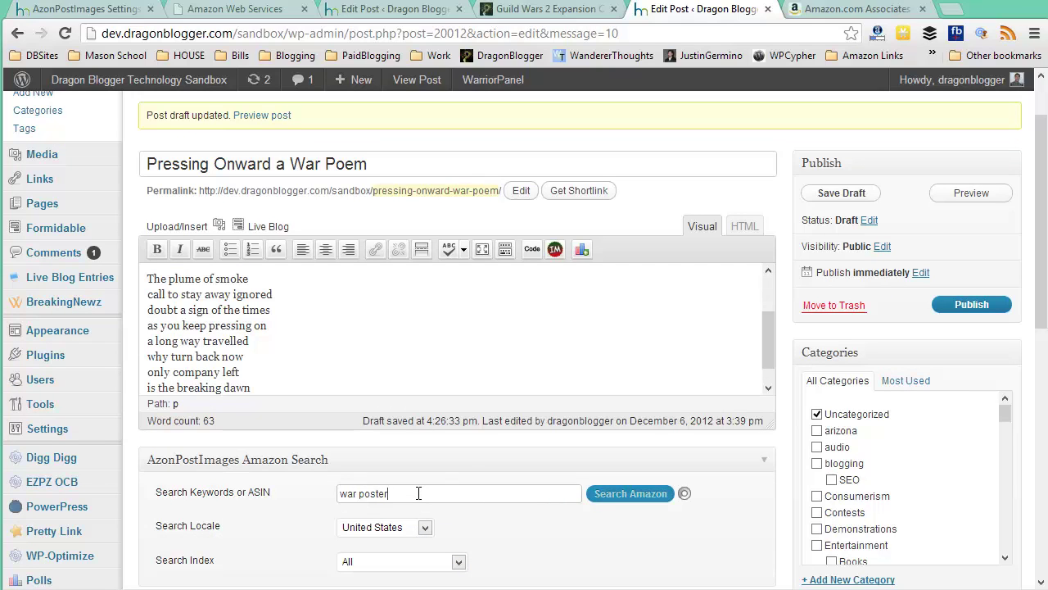
scroll(481, 420, down, 4)
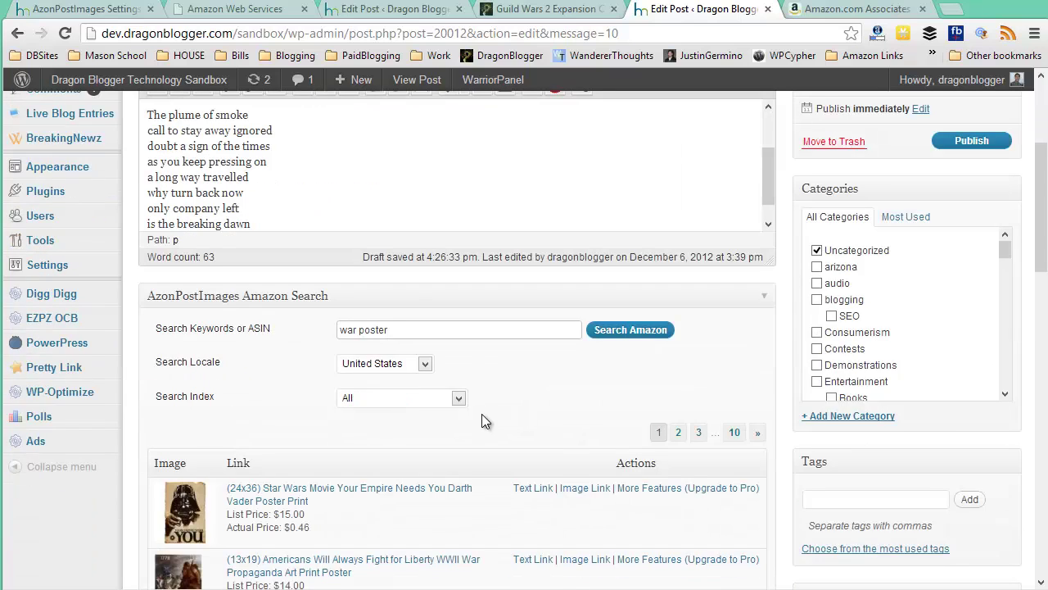
scroll(481, 421, down, 1)
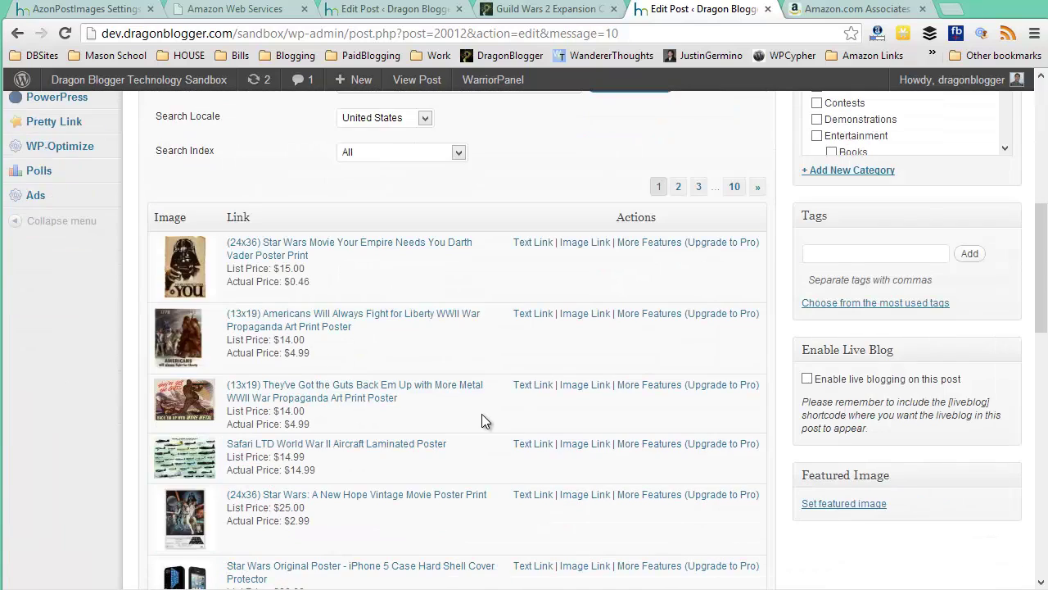
Step: Look through the war poster results and search Amazon for "soldier poster" instead
scroll(482, 419, down, 4)
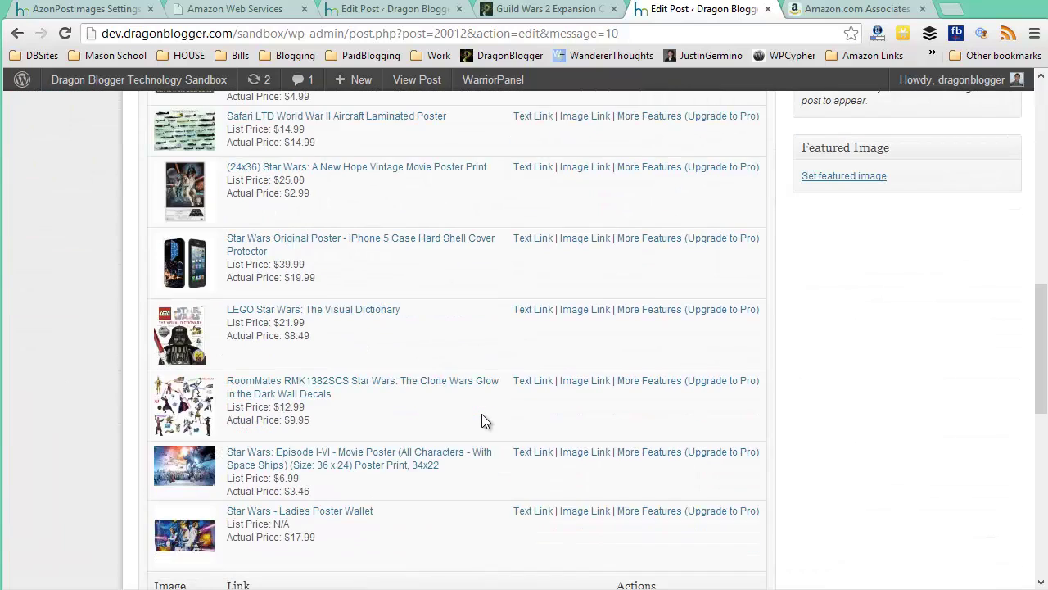
scroll(481, 420, down, 1)
scroll(482, 419, up, 8)
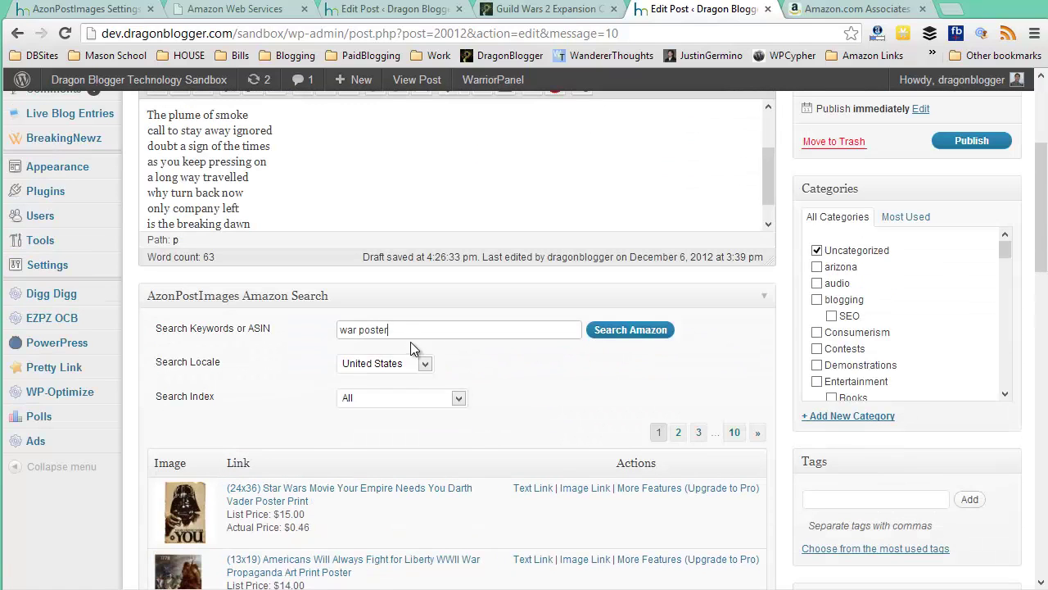
key(ctrl+a)
text(sol)
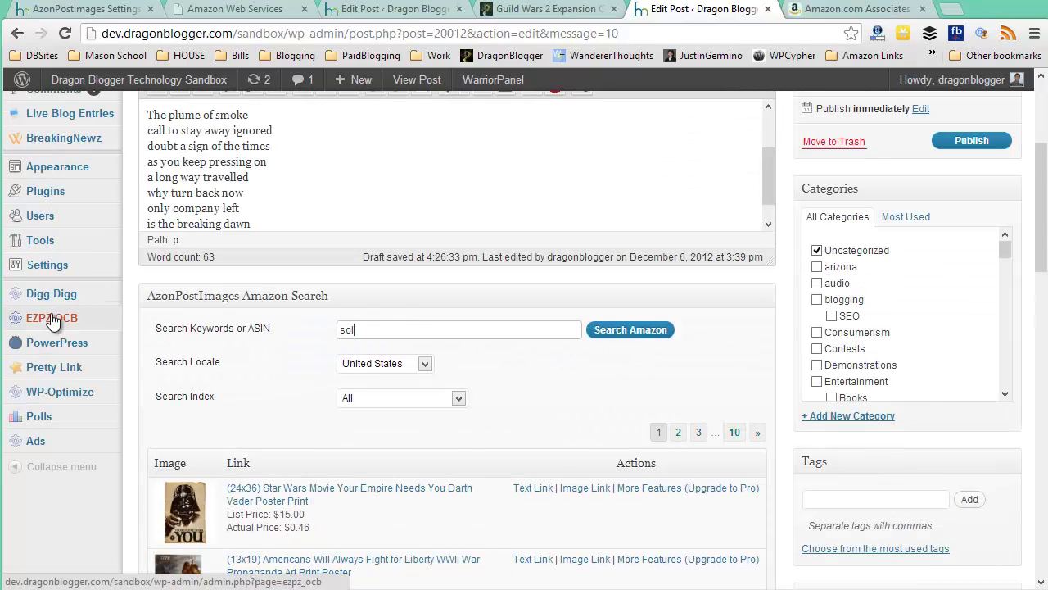
text(dier poster)
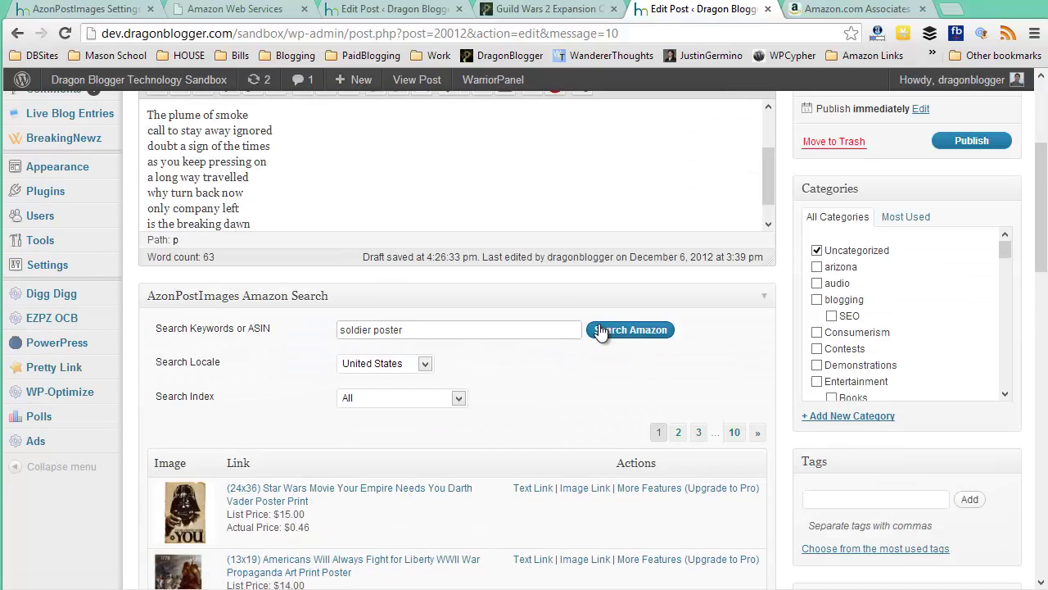
click(601, 331)
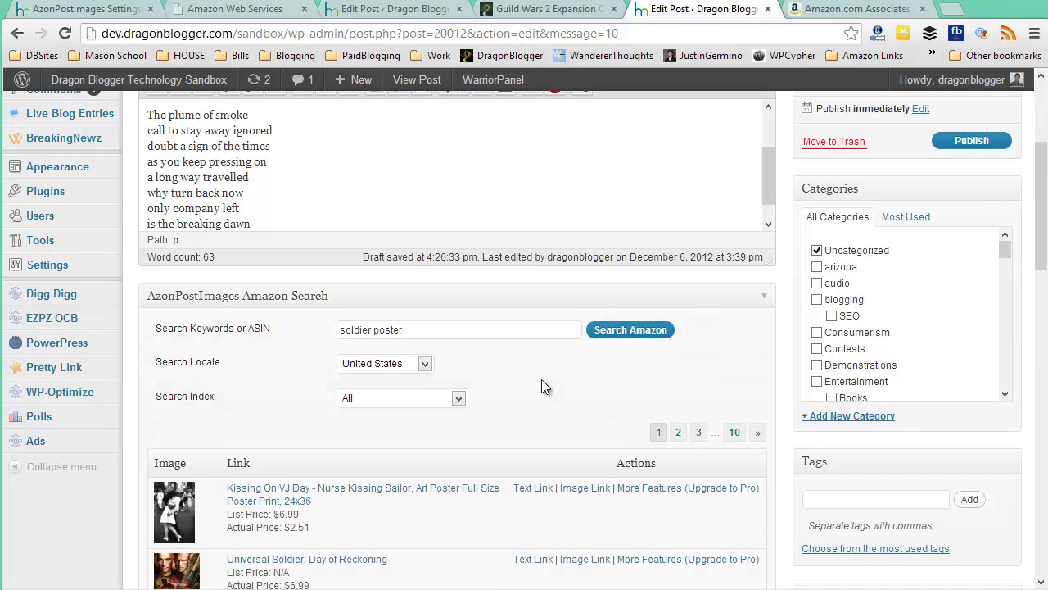
Step: Limit the soldier poster search to the Miscellaneous index and look through the results for a suitable poster
scroll(540, 385, down, 2)
scroll(540, 385, down, 6)
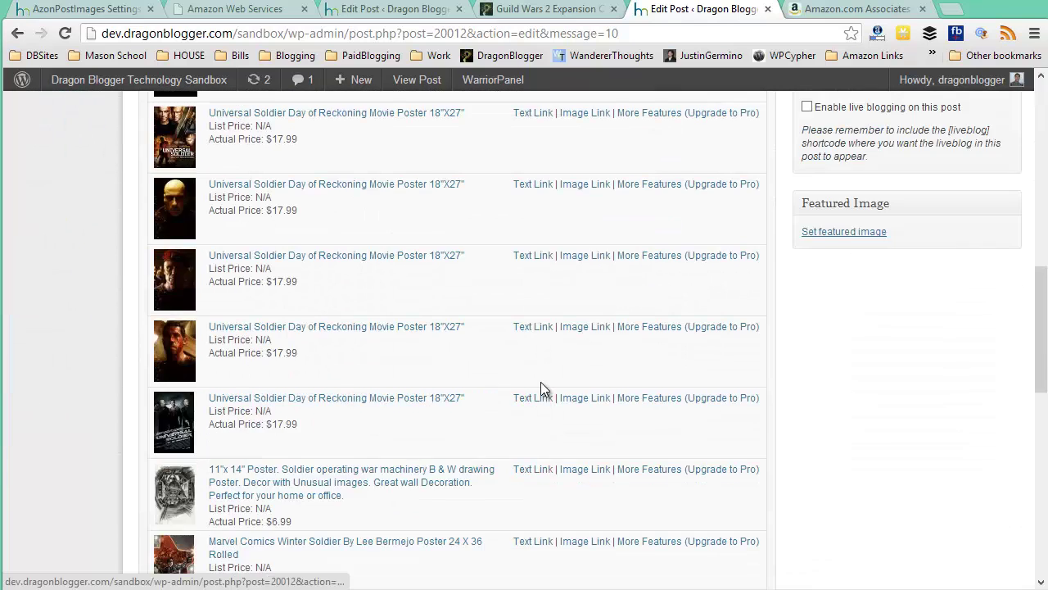
scroll(541, 385, up, 4)
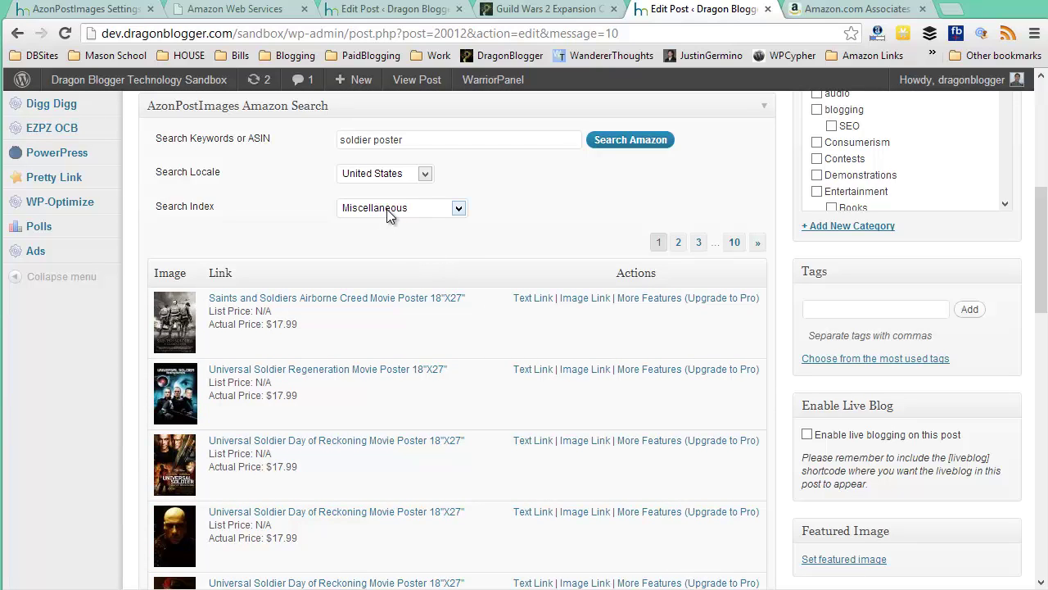
scroll(389, 214, down, 2)
scroll(389, 216, down, 4)
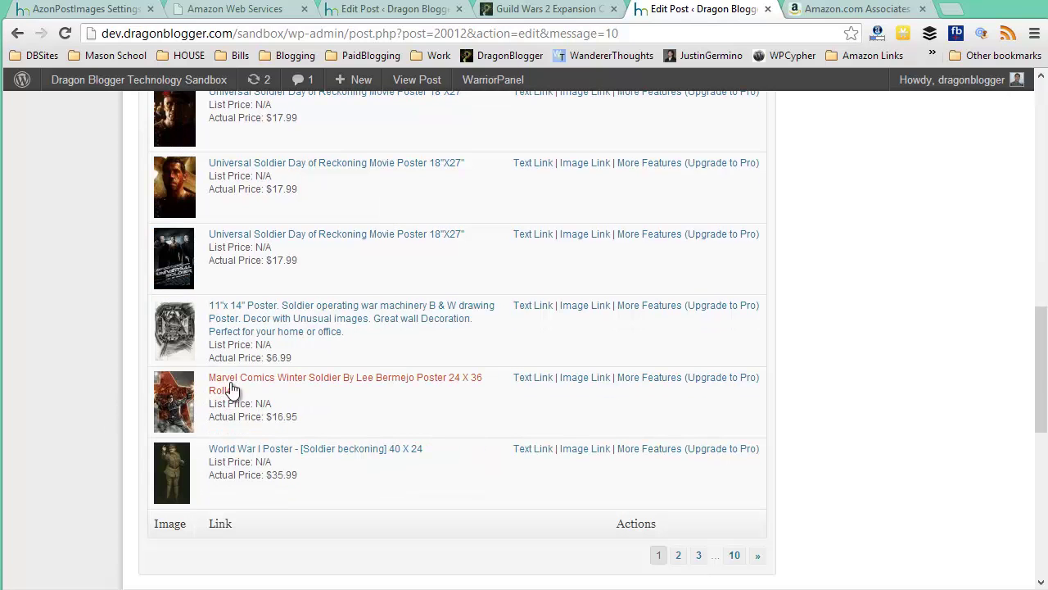
Step: Check the Amazon pages of the Marvel Comics Winter Soldier and Saints and Soldiers Airborne Creed posters, and return to the search results
middle_click(243, 382)
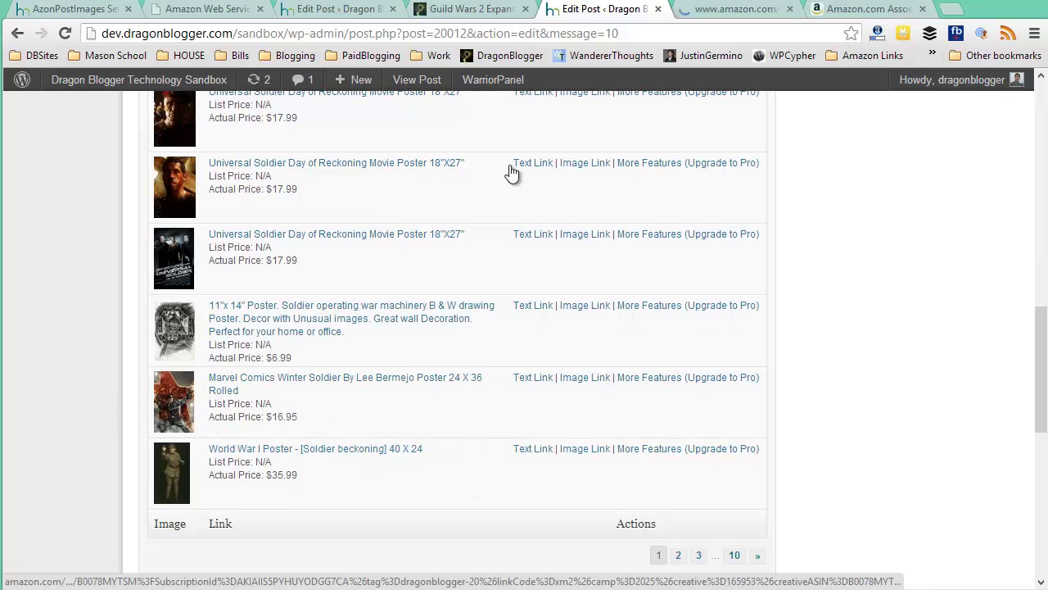
click(729, 11)
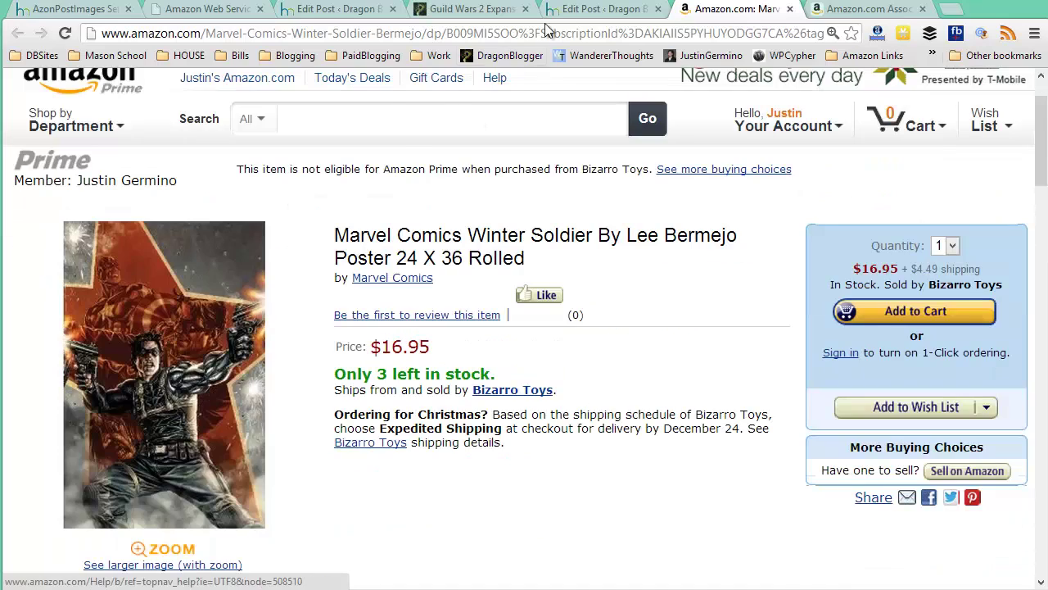
click(596, 10)
scroll(497, 154, up, 10)
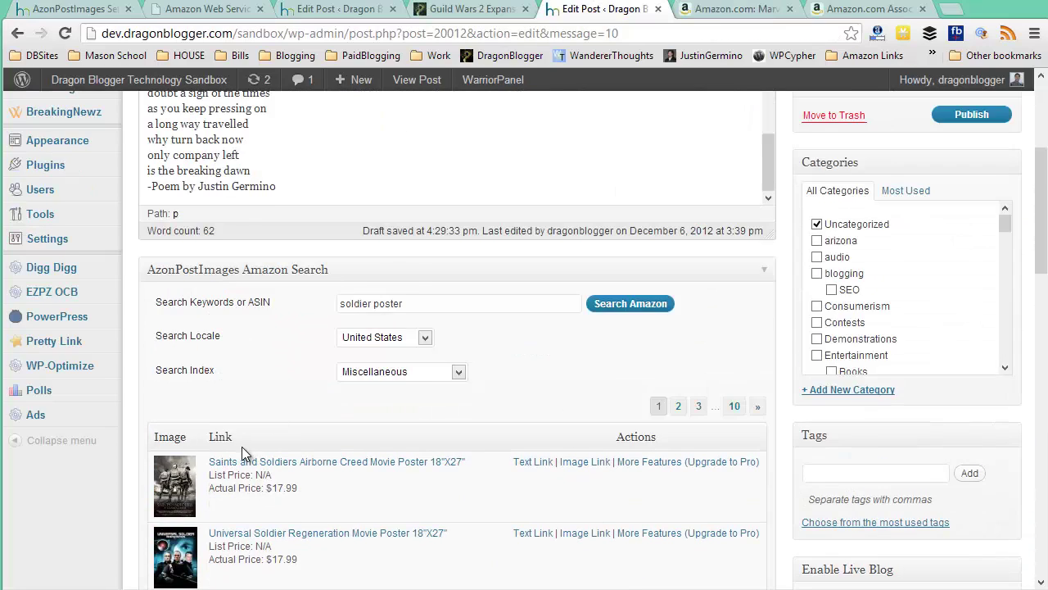
scroll(390, 307, down, 3)
click(268, 380)
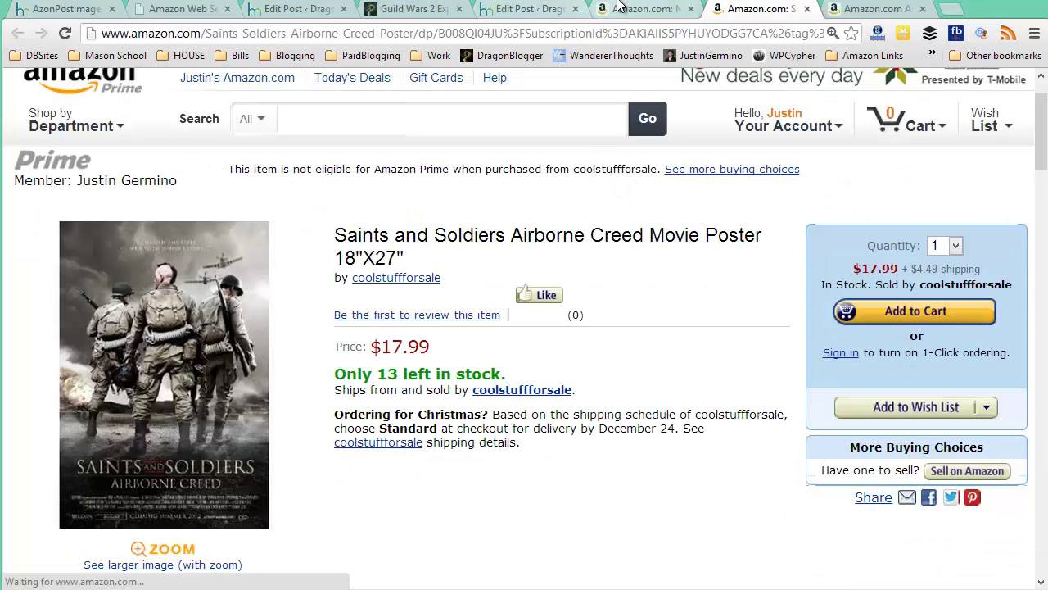
click(620, 9)
click(529, 9)
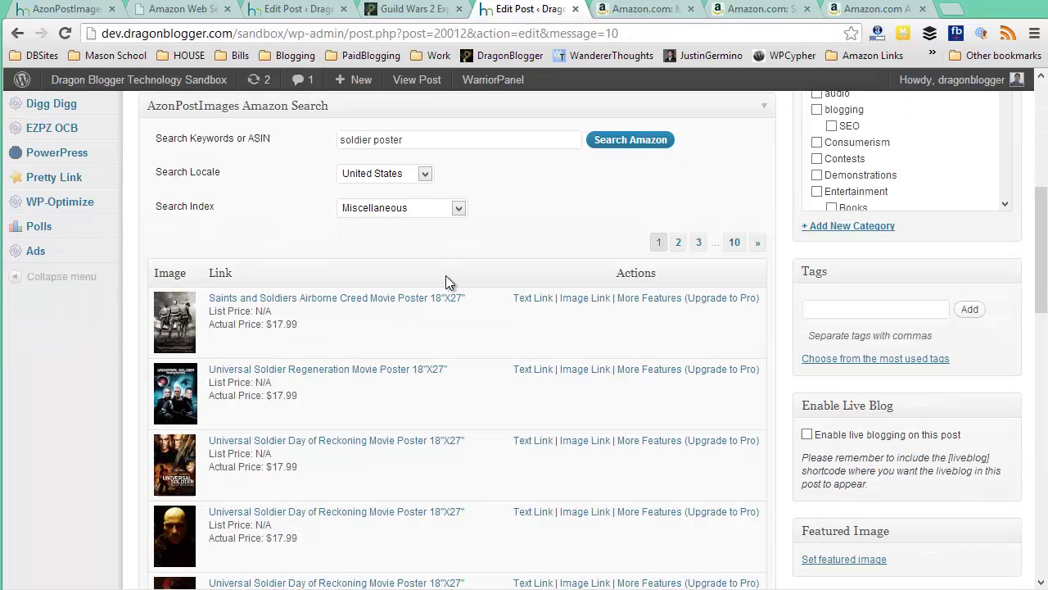
scroll(445, 284, down, 2)
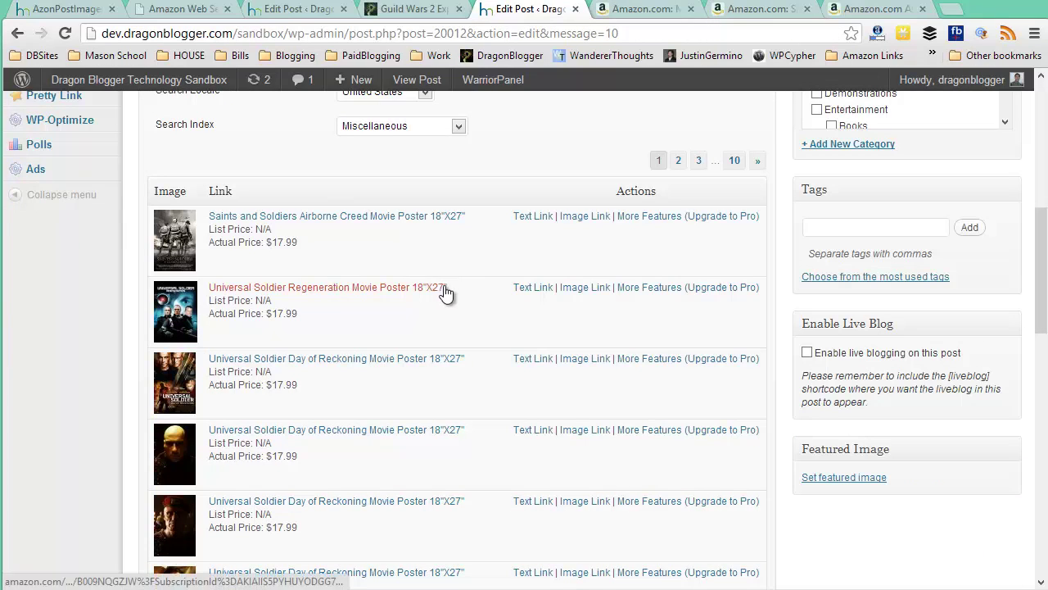
Step: Find the Civil War Soldier Blue Union America Art Print poster on Amazon and copy its ASIN from the page address
click(646, 17)
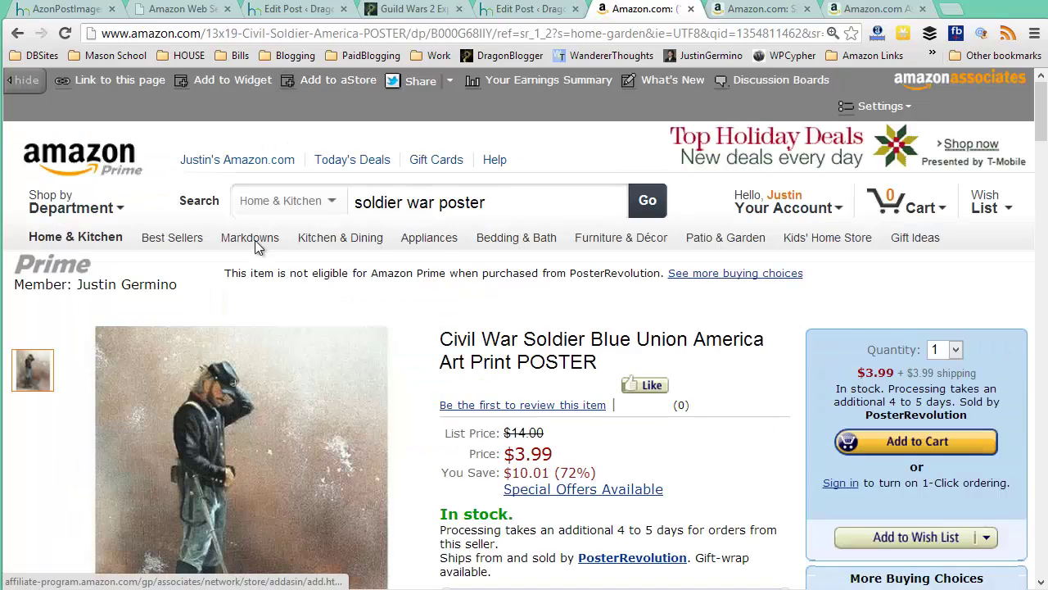
scroll(134, 414, down, 1)
scroll(134, 413, down, 1)
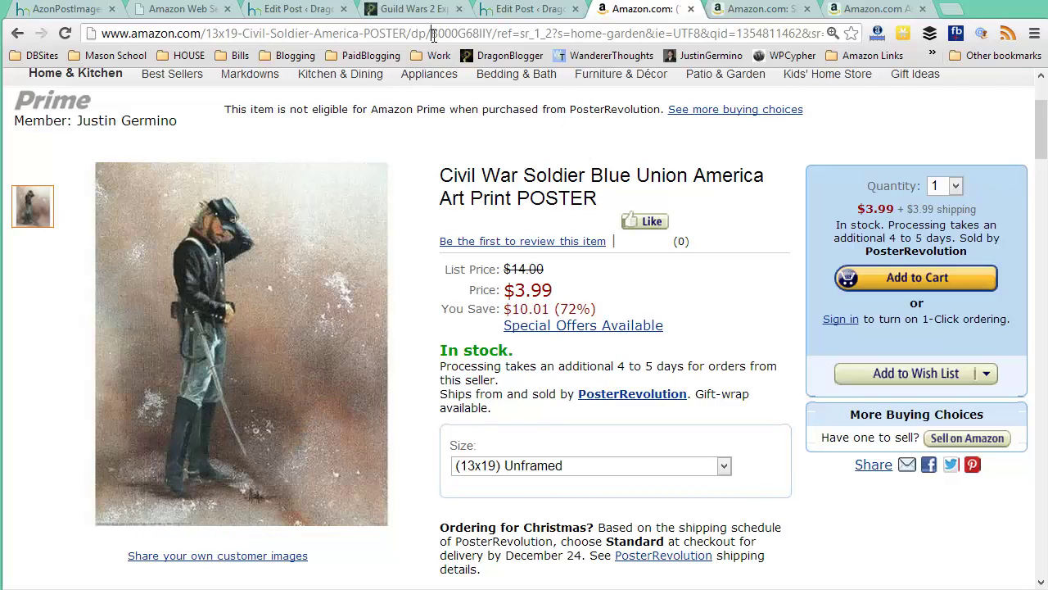
drag(432, 34, 494, 35)
key(ctrl+c)
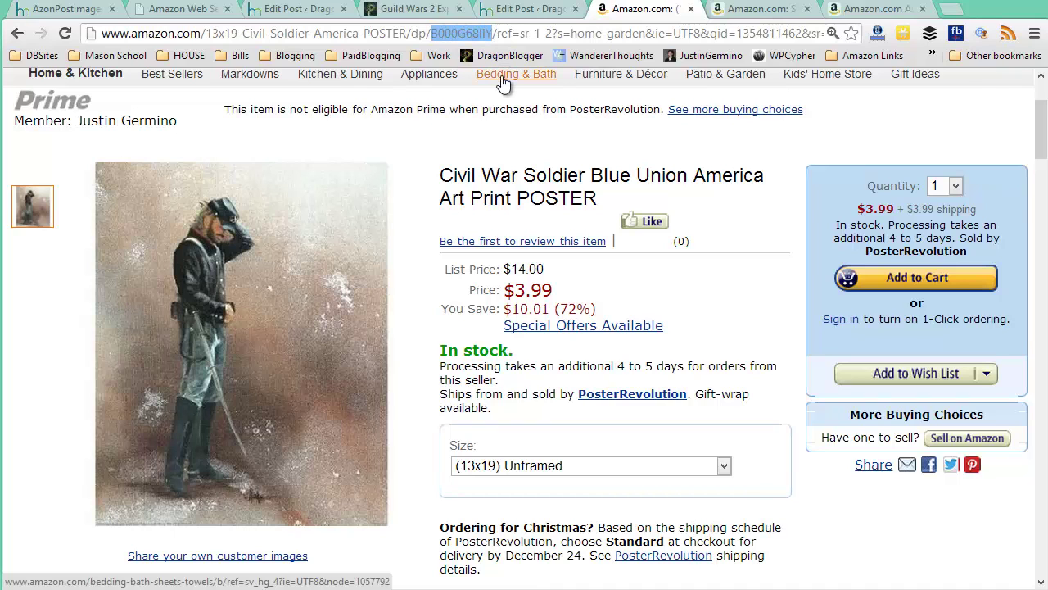
Step: Search Amazon from the Pressing Onward post editor by the ASIN B000G68IIY
click(531, 9)
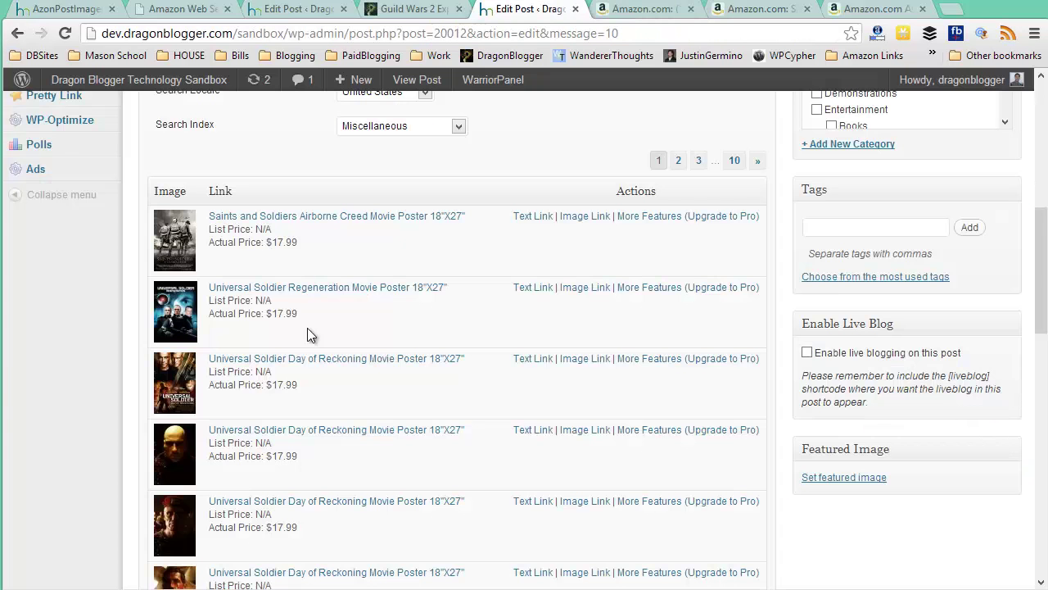
scroll(344, 278, up, 3)
drag(421, 299, 326, 301)
key(ctrl+v)
click(594, 306)
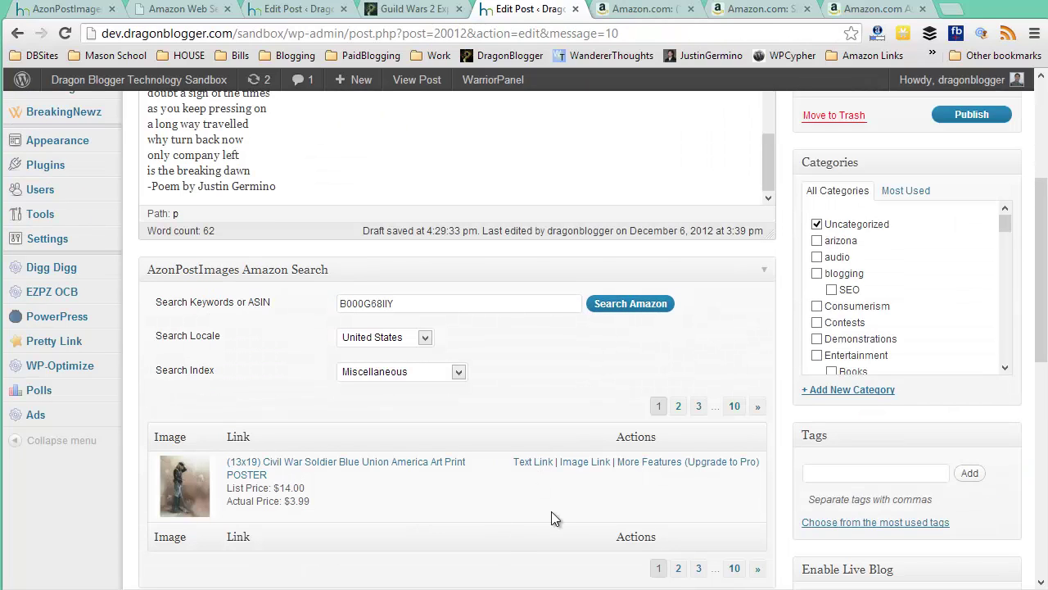
Step: Insert a centered image link to the Civil War Soldier poster in the Large (400 × 400) size
click(581, 462)
click(579, 185)
click(452, 345)
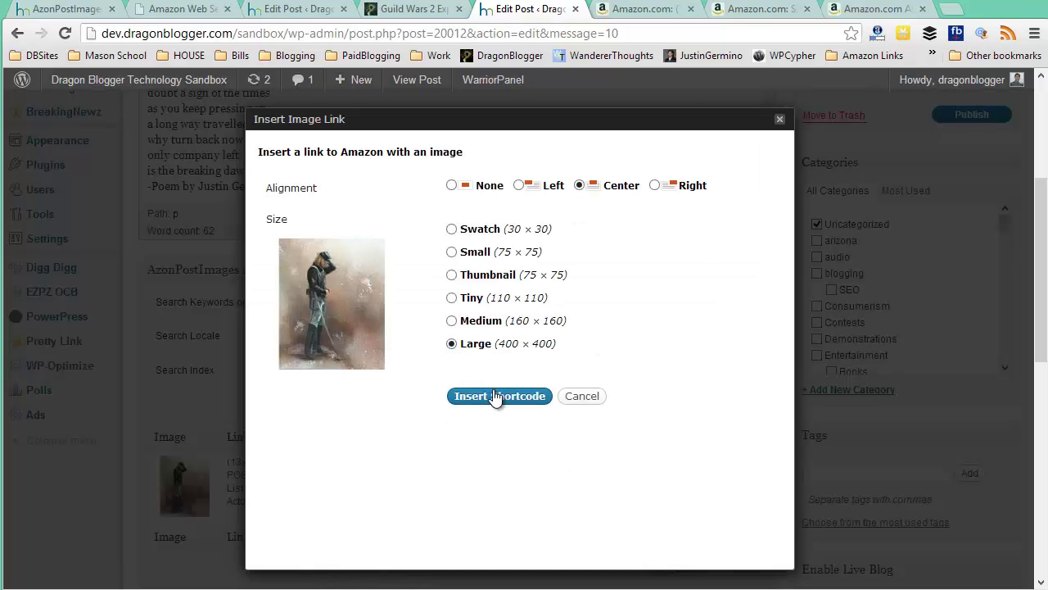
click(483, 398)
Step: Save the draft and preview the Pressing Onward post to check the poster image's placement
scroll(463, 394, up, 2)
click(819, 168)
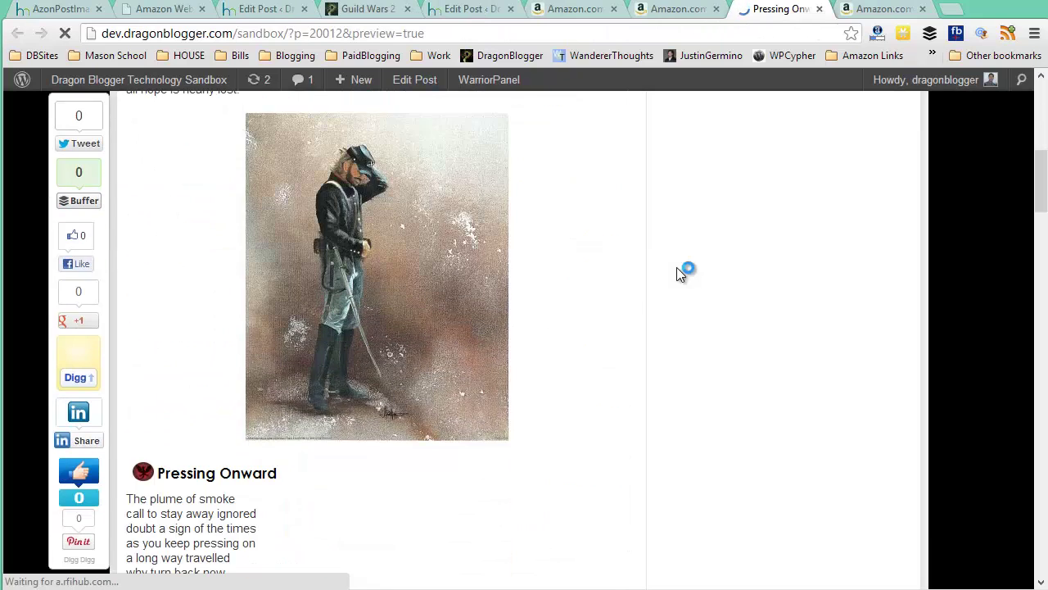
scroll(676, 267, up, 1)
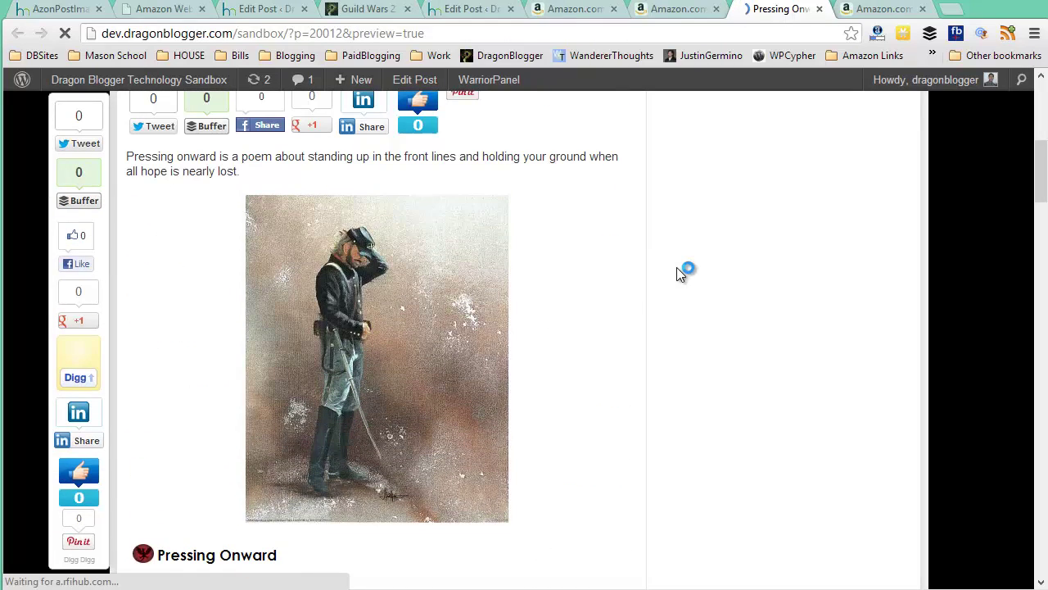
scroll(676, 267, down, 1)
scroll(677, 267, down, 2)
scroll(676, 267, up, 2)
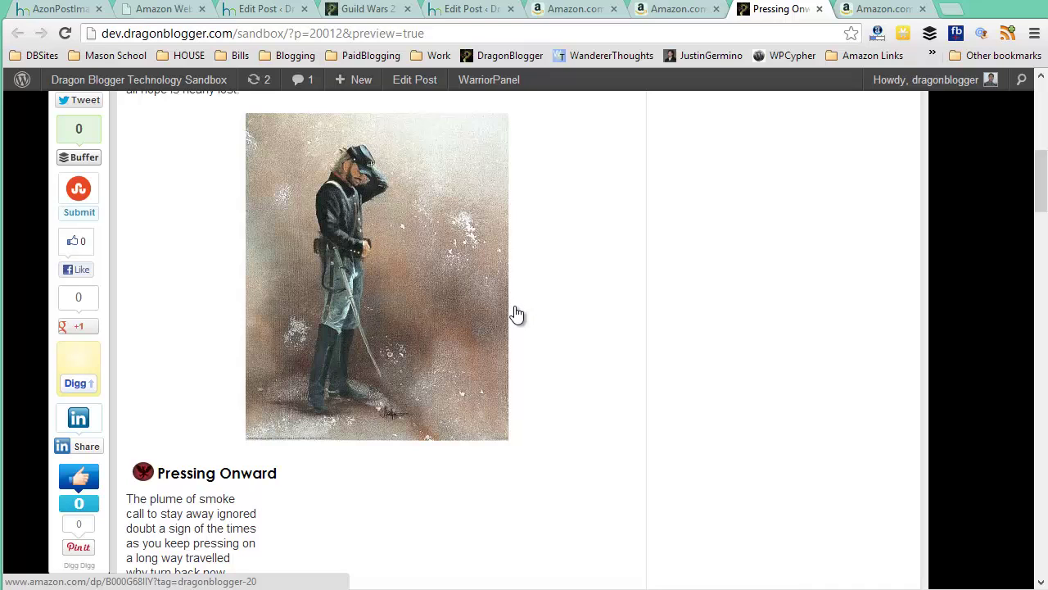
Step: Examine the image shortcode in the Pressing Onward post and the locale and index options of the AzonPostImages search
click(471, 9)
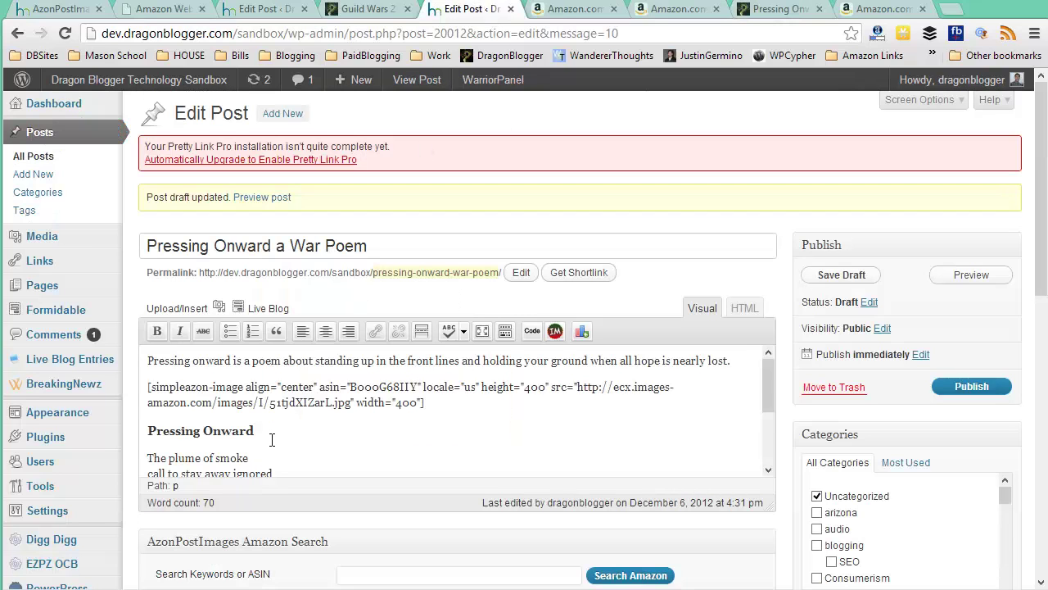
scroll(274, 443, down, 5)
scroll(294, 540, down, 2)
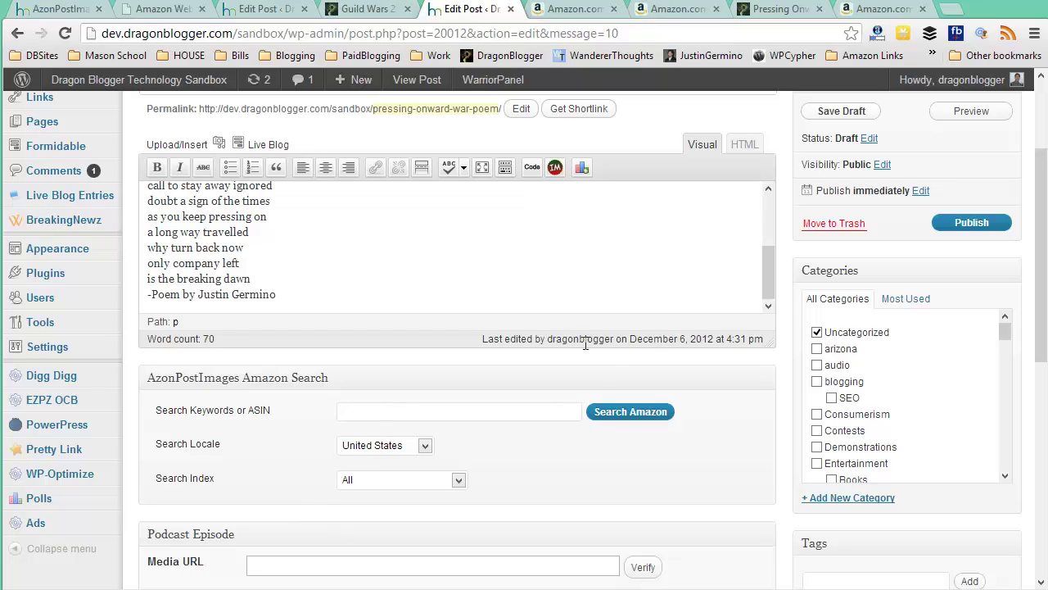
scroll(532, 311, down, 2)
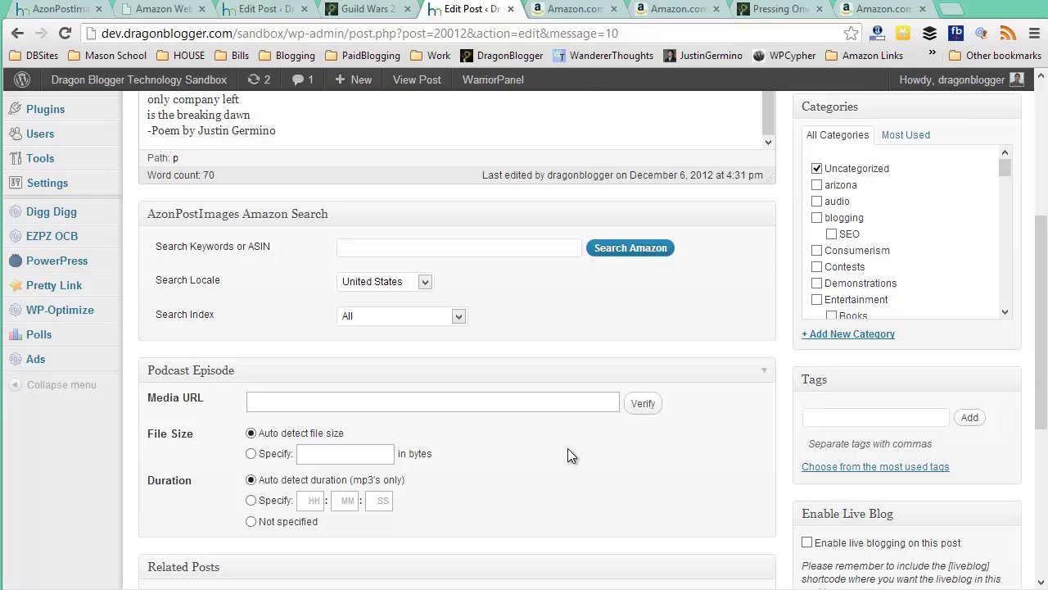
scroll(568, 447, up, 3)
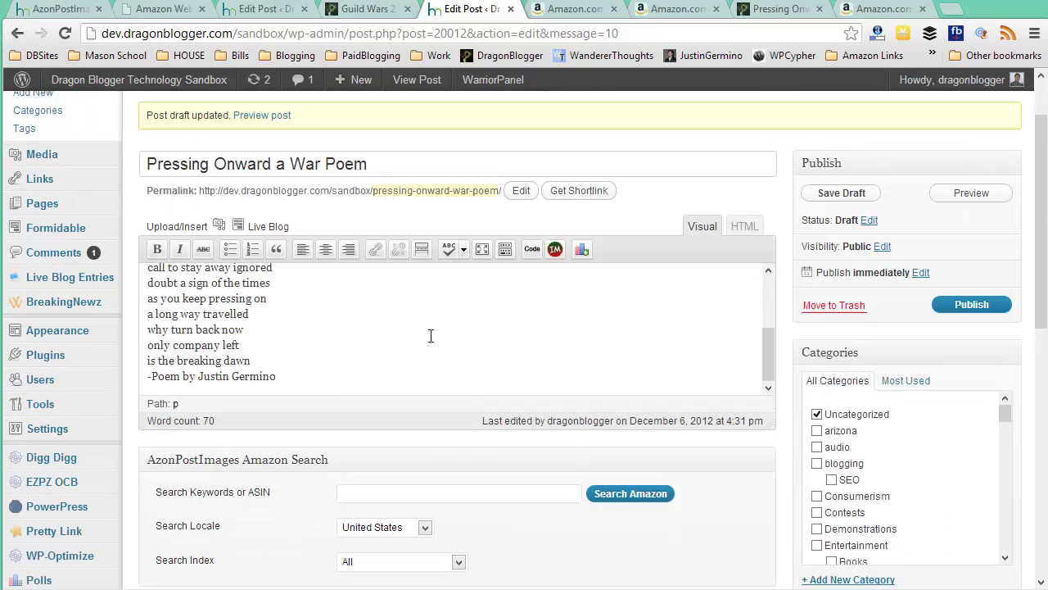
scroll(429, 336, up, 5)
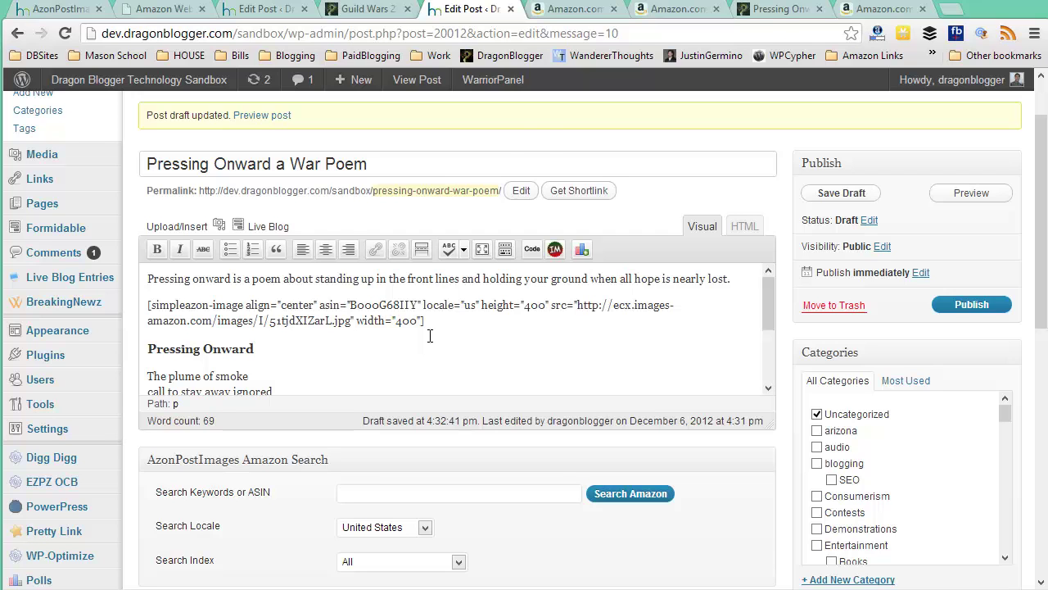
scroll(429, 335, up, 1)
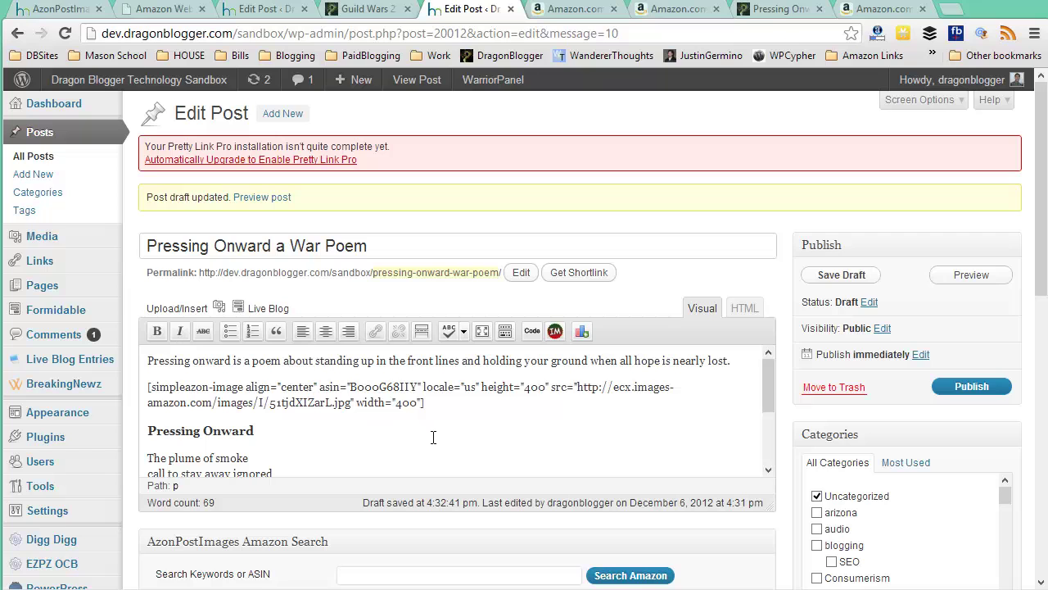
scroll(398, 448, down, 3)
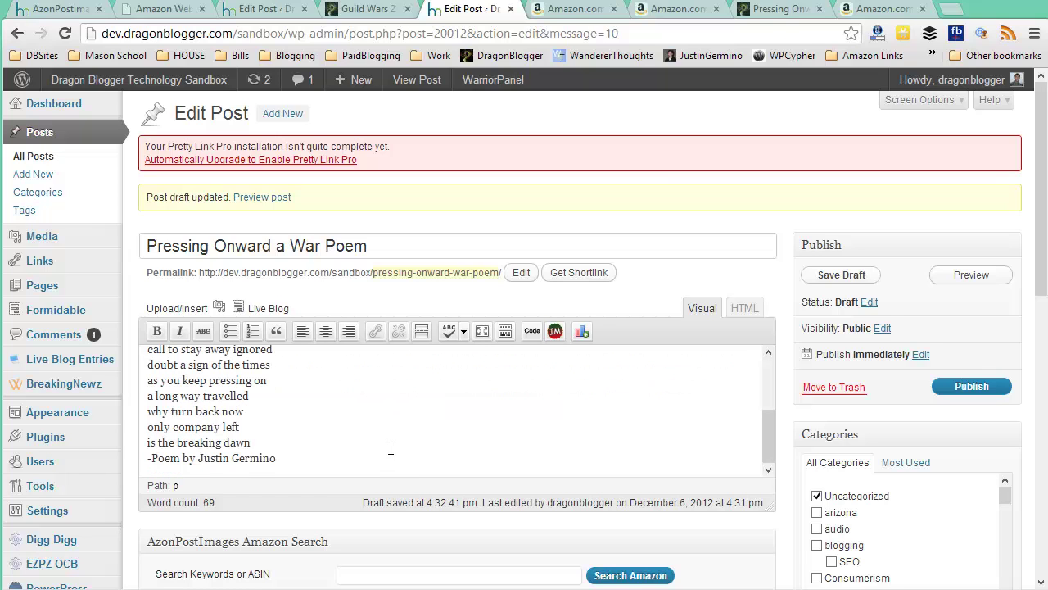
scroll(89, 410, down, 1)
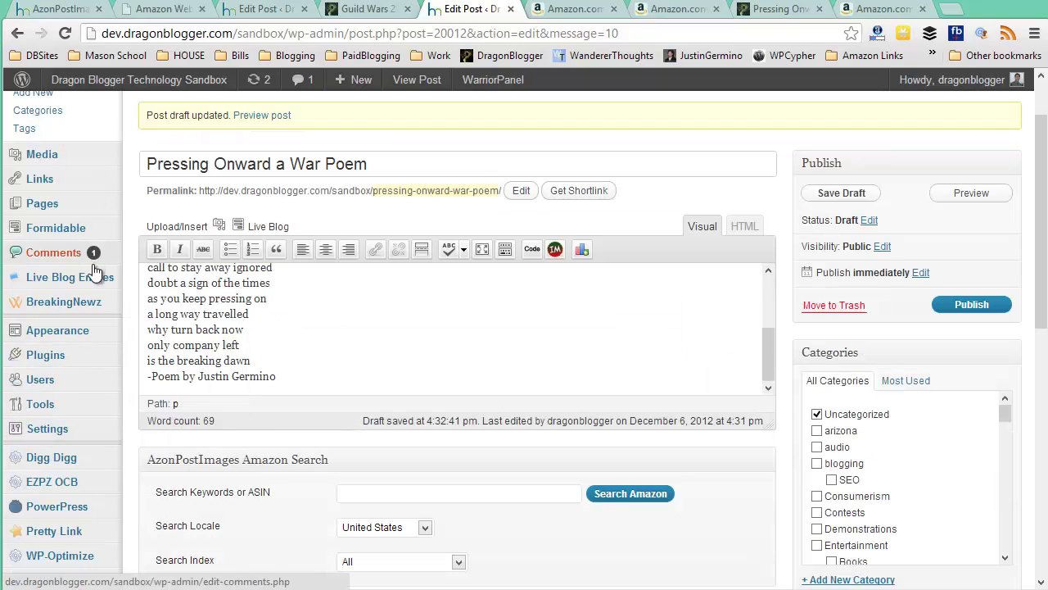
scroll(112, 491, down, 2)
mouse_move(112, 445)
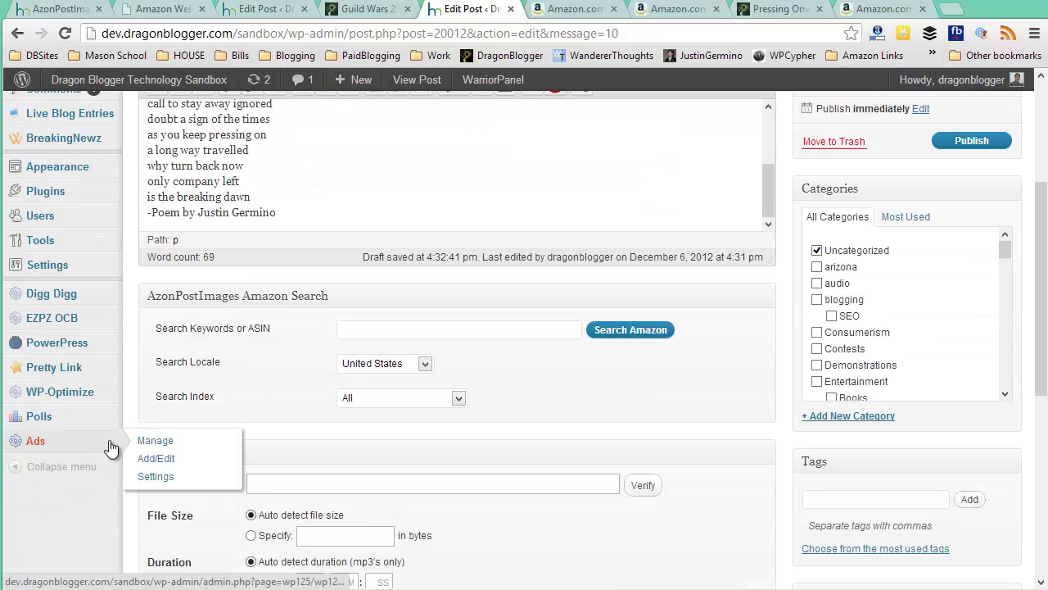
scroll(179, 445, up, 1)
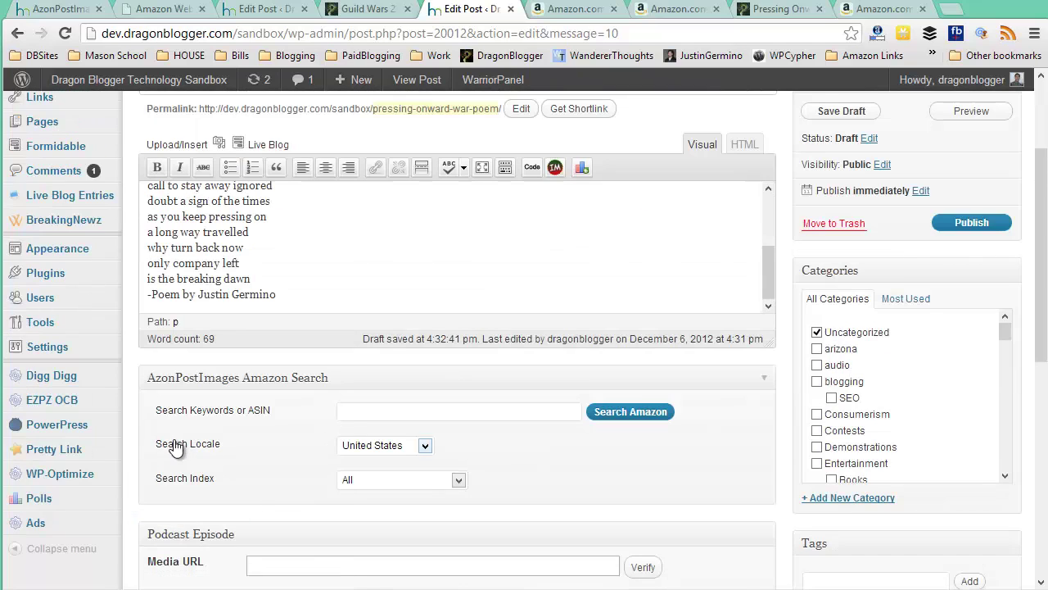
scroll(153, 448, up, 2)
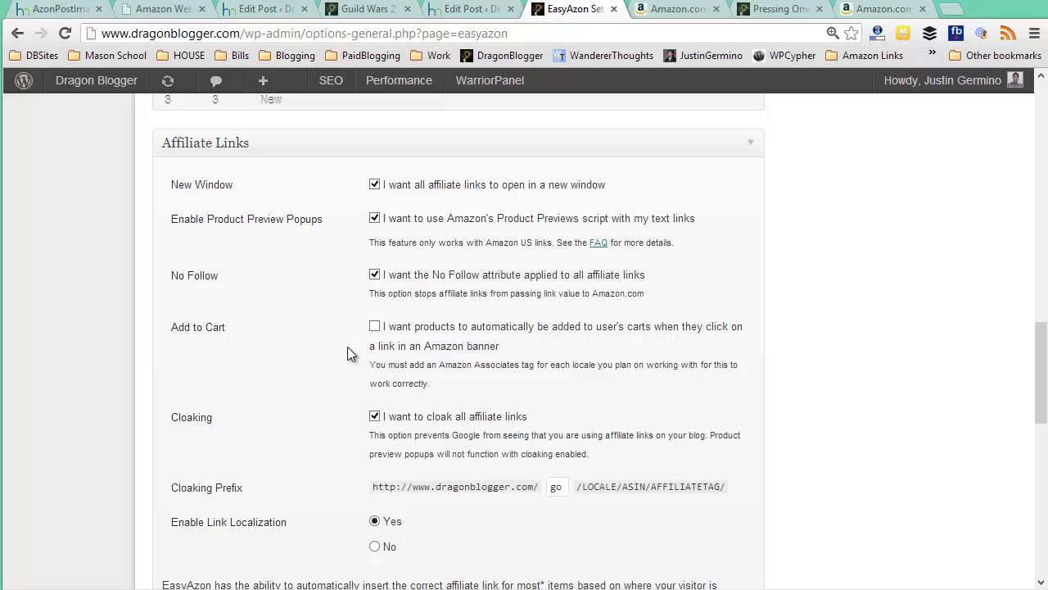
Step: Examine the affiliate link, cloaking and localization options and the per-country associate tags in the EasyAzon settings of the dragonblogger.com site
scroll(347, 348, down, 1)
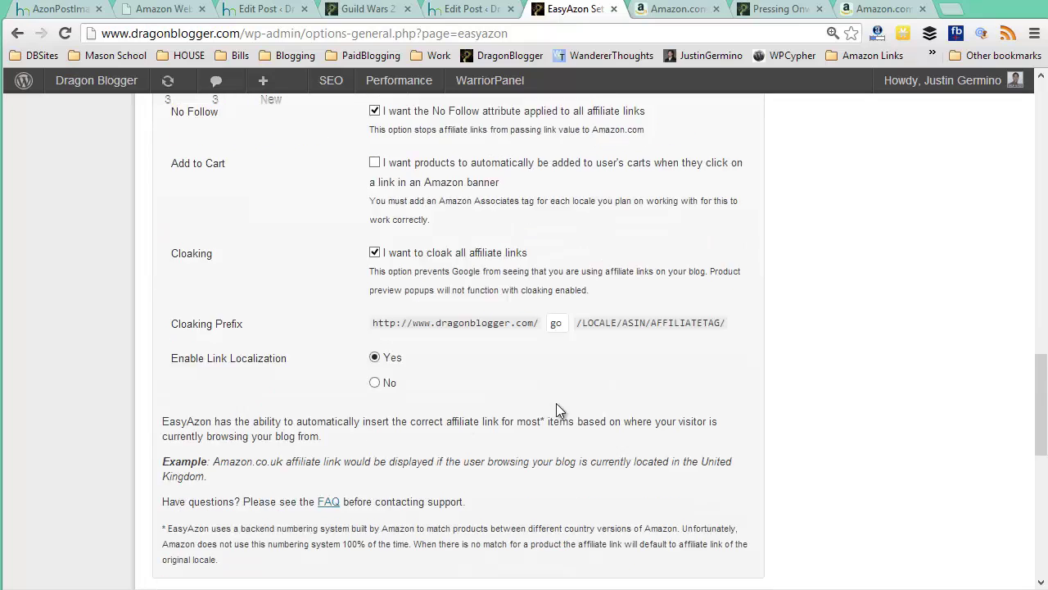
scroll(551, 412, down, 1)
scroll(551, 412, up, 10)
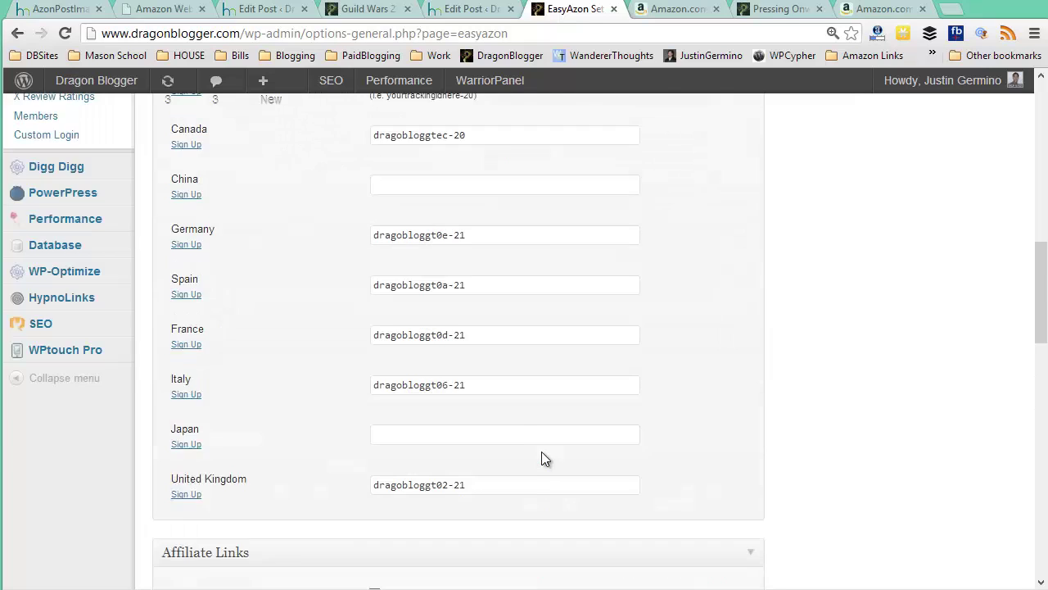